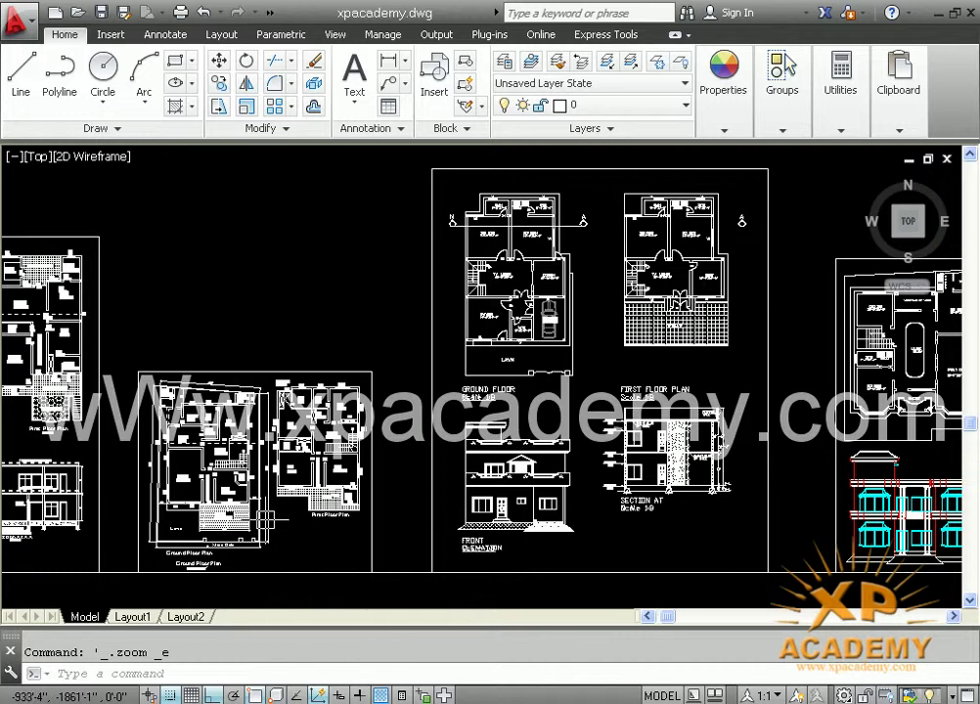
# - Survey the row of framed house drawings, ending at the sheet with the narrow ground and first floor plans, elevation and section
pyautogui.moveTo(223, 443); pyautogui.dragTo(554, 440, button='middle')
pyautogui.scroll(4, 201, 364)
pyautogui.moveTo(367, 498); pyautogui.dragTo(259, 577, button='middle')
pyautogui.scroll(-4, 335, 544)
pyautogui.moveTo(538, 544); pyautogui.dragTo(253, 415, button='middle')
pyautogui.scroll(-6, 475, 484)
pyautogui.moveTo(510, 572)
pyautogui.mouseDown(button='middle')
pyautogui.moveTo(345, 475)
pyautogui.moveTo(164, 311)
pyautogui.mouseUp(button='middle')
pyautogui.scroll(-4, 526, 455)
pyautogui.moveTo(547, 533)
pyautogui.mouseDown(button='middle')
pyautogui.moveTo(422, 500)
pyautogui.moveTo(158, 488)
pyautogui.moveTo(346, 475)
pyautogui.moveTo(445, 577)
pyautogui.mouseUp(button='middle')
pyautogui.scroll(7, 200, 448)
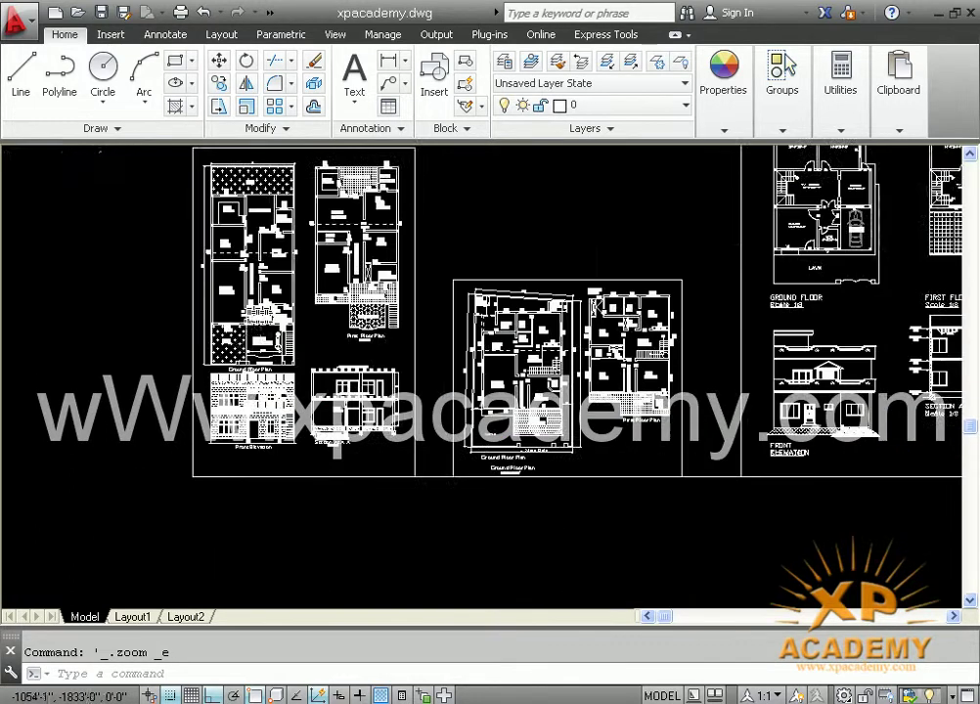
pyautogui.moveTo(262, 409); pyautogui.dragTo(244, 301, button='middle')
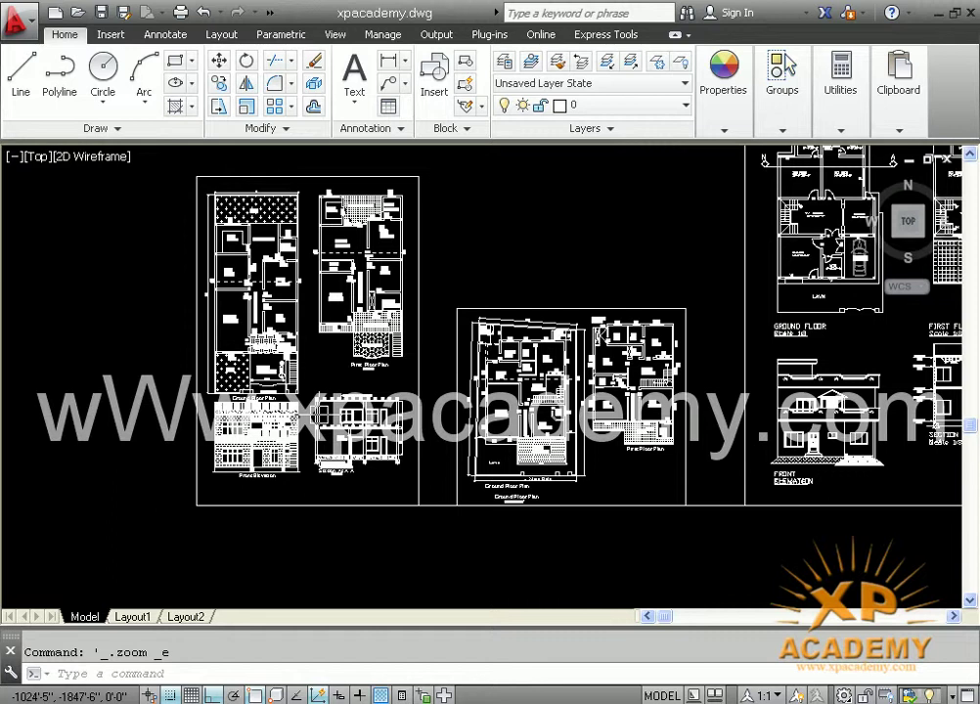
pyautogui.scroll(5, 323, 422)
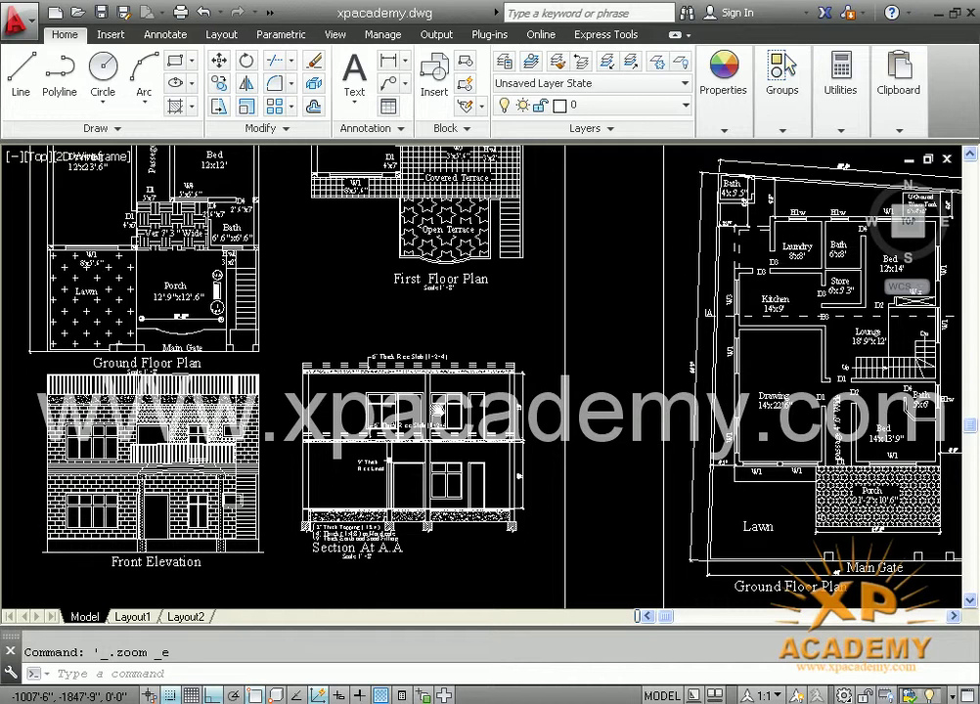
# - Examine the floor plans, porch, main gate and brick front elevation of the 32-foot-wide house
pyautogui.scroll(-2, 585, 431)
pyautogui.moveTo(585, 431); pyautogui.dragTo(298, 421, button='middle')
pyautogui.moveTo(170, 393)
pyautogui.mouseDown(button='middle')
pyautogui.moveTo(283, 380)
pyautogui.moveTo(459, 395)
pyautogui.mouseUp(button='middle')
pyautogui.moveTo(392, 344); pyautogui.dragTo(370, 452, button='middle')
pyautogui.scroll(4, 370, 254)
pyautogui.moveTo(370, 253)
pyautogui.mouseDown(button='middle')
pyautogui.moveTo(363, 444)
pyautogui.moveTo(204, 376)
pyautogui.moveTo(298, 291)
pyautogui.mouseUp(button='middle')
pyautogui.moveTo(311, 342); pyautogui.dragTo(272, 411, button='middle')
pyautogui.moveTo(365, 528); pyautogui.dragTo(306, 415, button='middle')
pyautogui.moveTo(311, 475); pyautogui.dragTo(346, 335, button='middle')
pyautogui.moveTo(339, 436); pyautogui.dragTo(380, 303, button='middle')
pyautogui.moveTo(294, 461); pyautogui.dragTo(372, 207, button='middle')
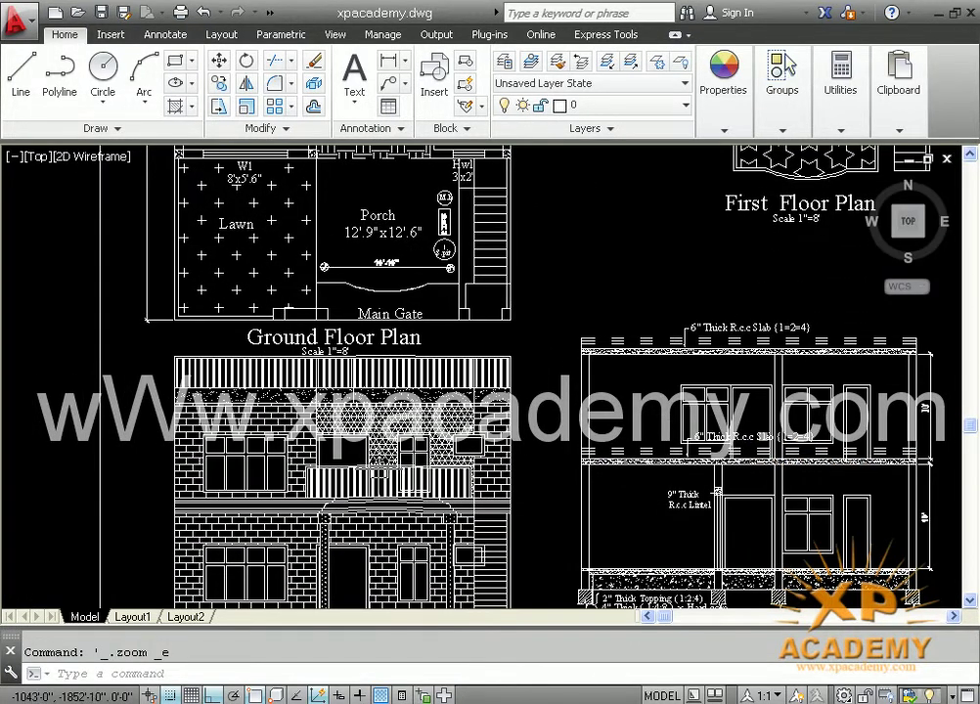
# - Compare the neighbouring house sheets, and inspect the rear lawn, kitchen and bath of the 32-foot-wide house's ground floor plan
pyautogui.scroll(-4, 391, 478)
pyautogui.moveTo(610, 478); pyautogui.dragTo(38, 473, button='middle')
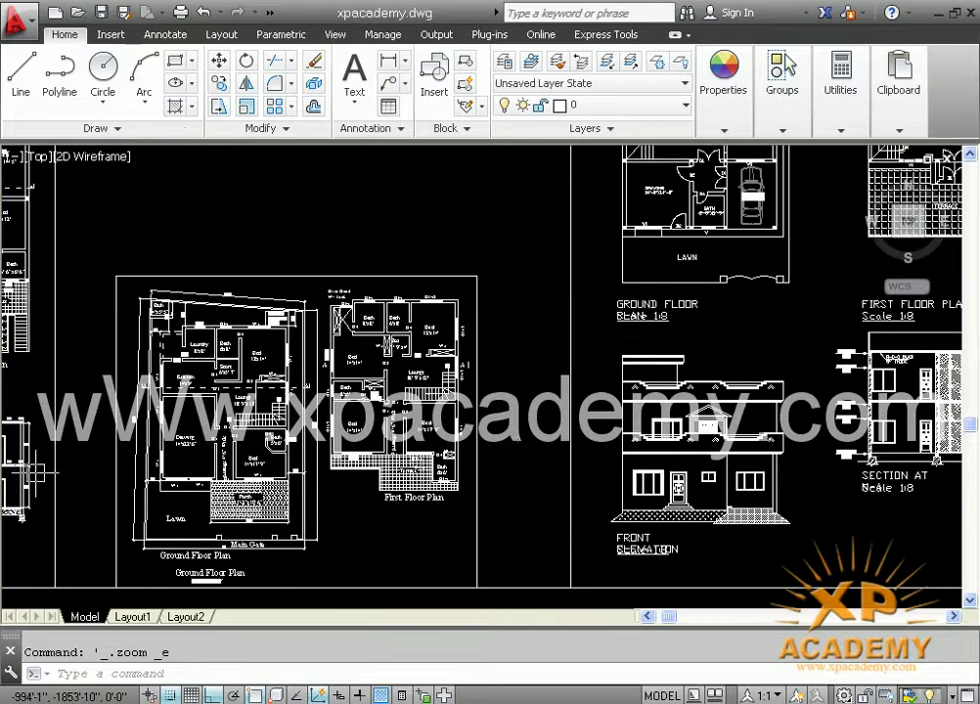
pyautogui.moveTo(518, 466)
pyautogui.mouseDown(button='middle')
pyautogui.moveTo(285, 526)
pyautogui.moveTo(197, 527)
pyautogui.moveTo(214, 472)
pyautogui.moveTo(142, 490)
pyautogui.mouseUp(button='middle')
pyautogui.moveTo(580, 494); pyautogui.dragTo(236, 497)
pyautogui.moveTo(237, 497)
pyautogui.mouseDown(button='middle')
pyautogui.moveTo(897, 497)
pyautogui.moveTo(978, 509)
pyautogui.mouseUp(button='middle')
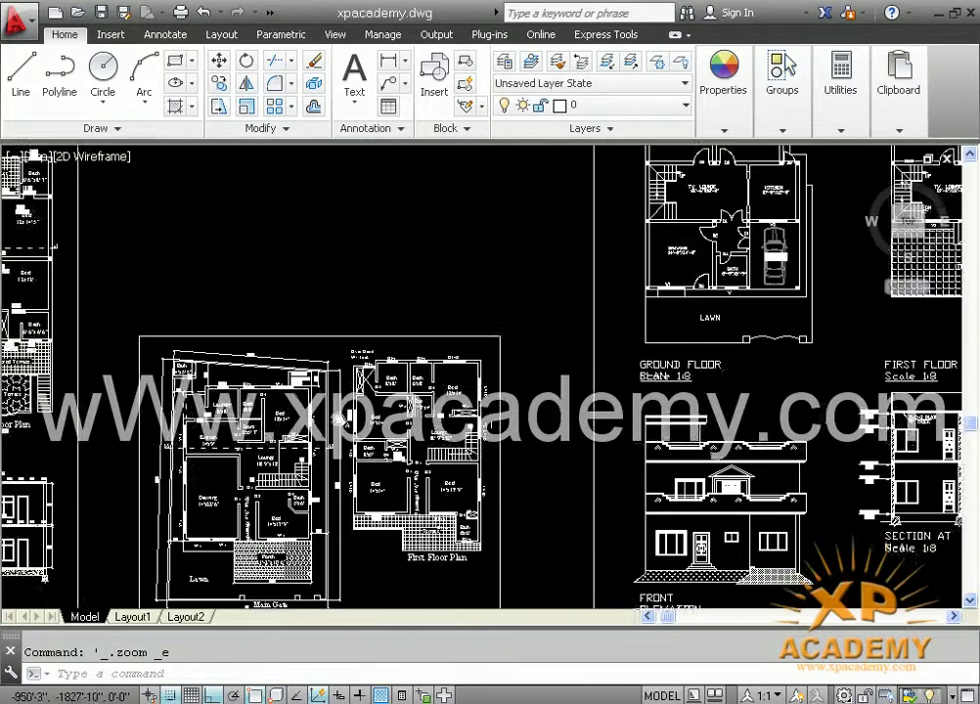
pyautogui.moveTo(251, 418); pyautogui.dragTo(932, 487, button='middle')
pyautogui.scroll(4, 573, 352)
pyautogui.moveTo(411, 227); pyautogui.dragTo(492, 480, button='middle')
pyautogui.scroll(2, 429, 318)
pyautogui.scroll(2, 429, 318)
pyautogui.scroll(-2, 629, 458)
pyautogui.moveTo(629, 457); pyautogui.dragTo(525, 412, button='middle')
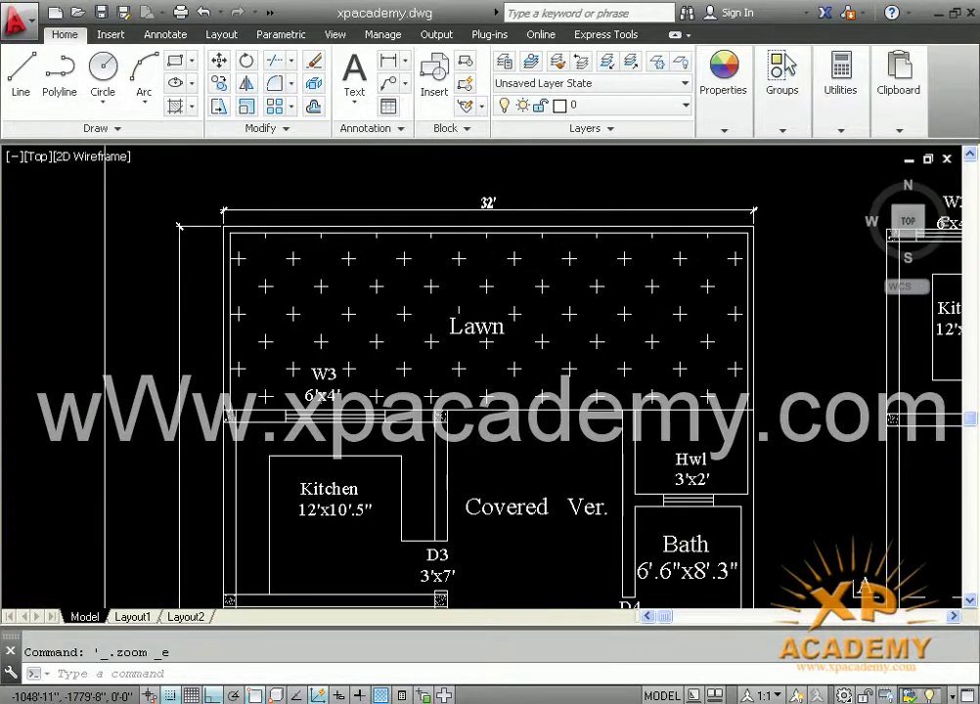
pyautogui.moveTo(726, 434); pyautogui.dragTo(702, 388, button='middle')
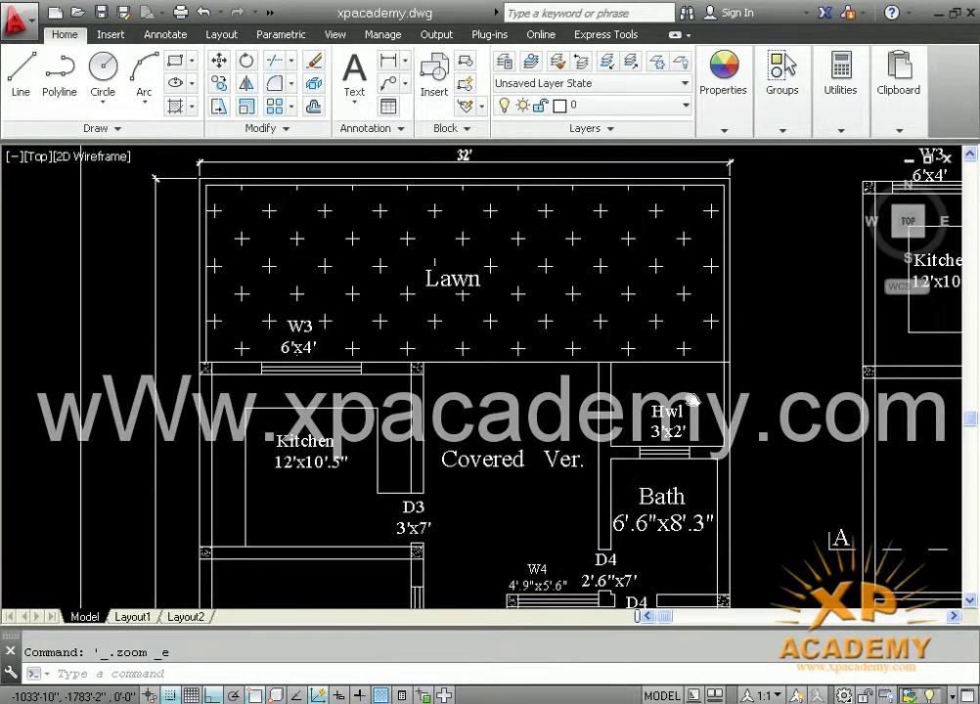
pyautogui.moveTo(629, 446); pyautogui.dragTo(604, 403, button='middle')
pyautogui.moveTo(566, 335); pyautogui.dragTo(565, 396, button='middle')
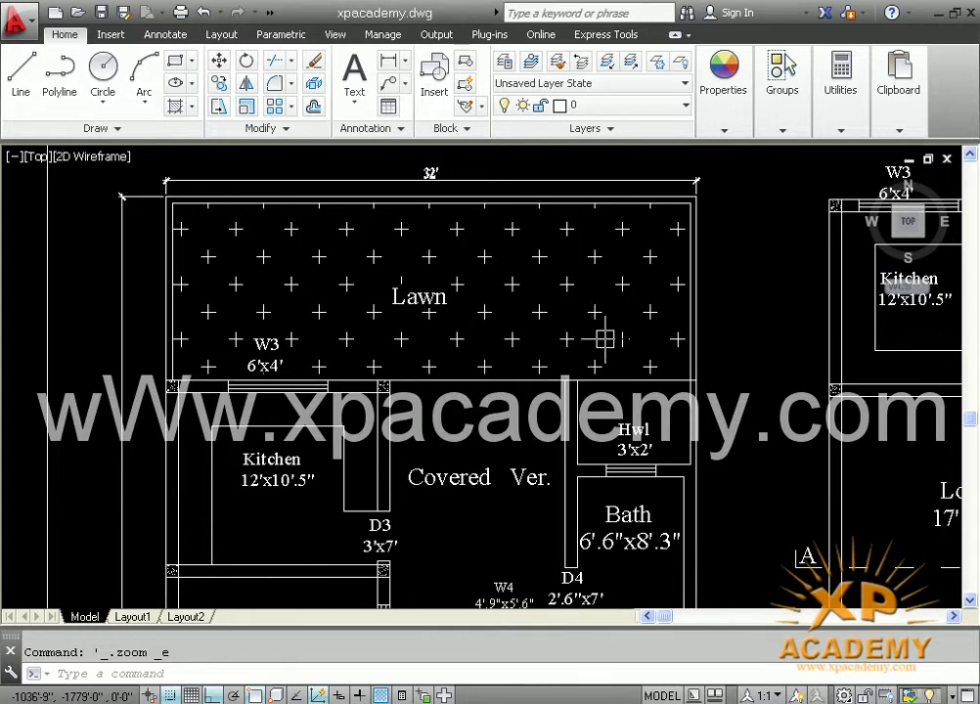
# - Inspect the brick front elevation below that ground floor plan, including its windows, balcony railing, columns and title
pyautogui.scroll(-5, 470, 283)
pyautogui.moveTo(513, 392); pyautogui.dragTo(504, 161, button='middle')
pyautogui.moveTo(500, 539); pyautogui.dragTo(499, 284, button='middle')
pyautogui.scroll(4, 405, 437)
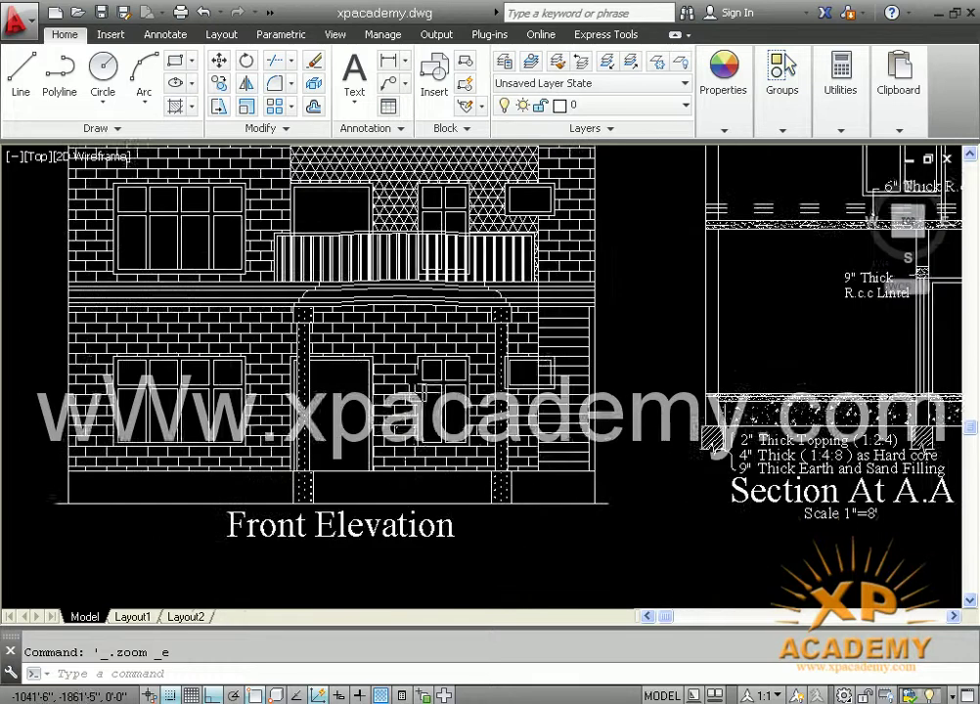
pyautogui.moveTo(410, 402); pyautogui.dragTo(477, 499, button='middle')
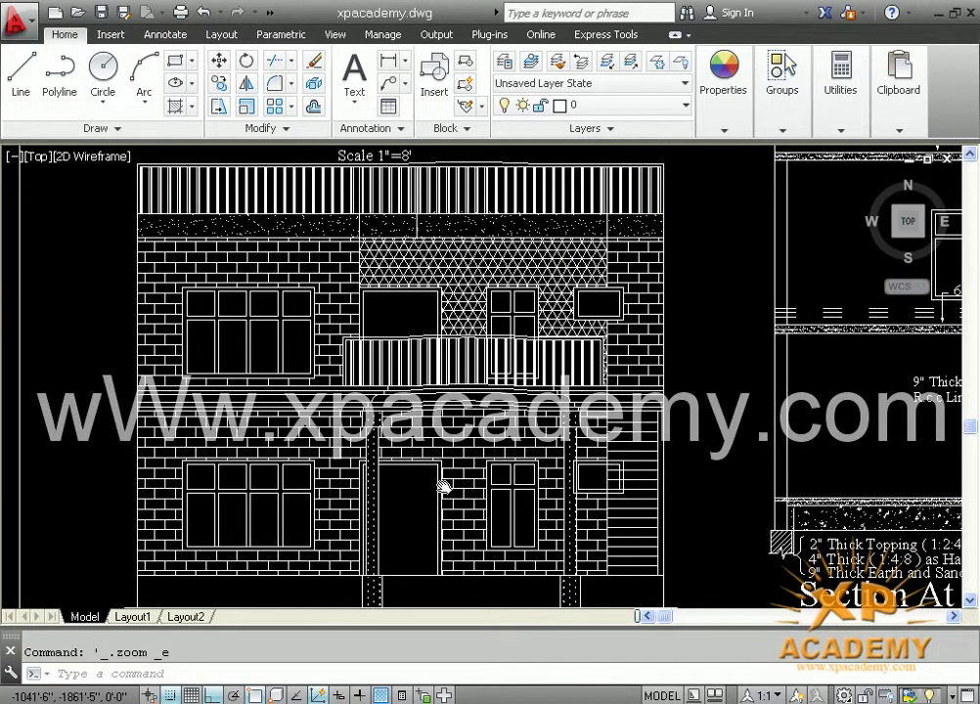
pyautogui.scroll(-2, 476, 254)
pyautogui.moveTo(475, 254)
pyautogui.mouseDown(button='middle')
pyautogui.moveTo(471, 498)
pyautogui.moveTo(446, 524)
pyautogui.moveTo(436, 341)
pyautogui.mouseUp(button='middle')
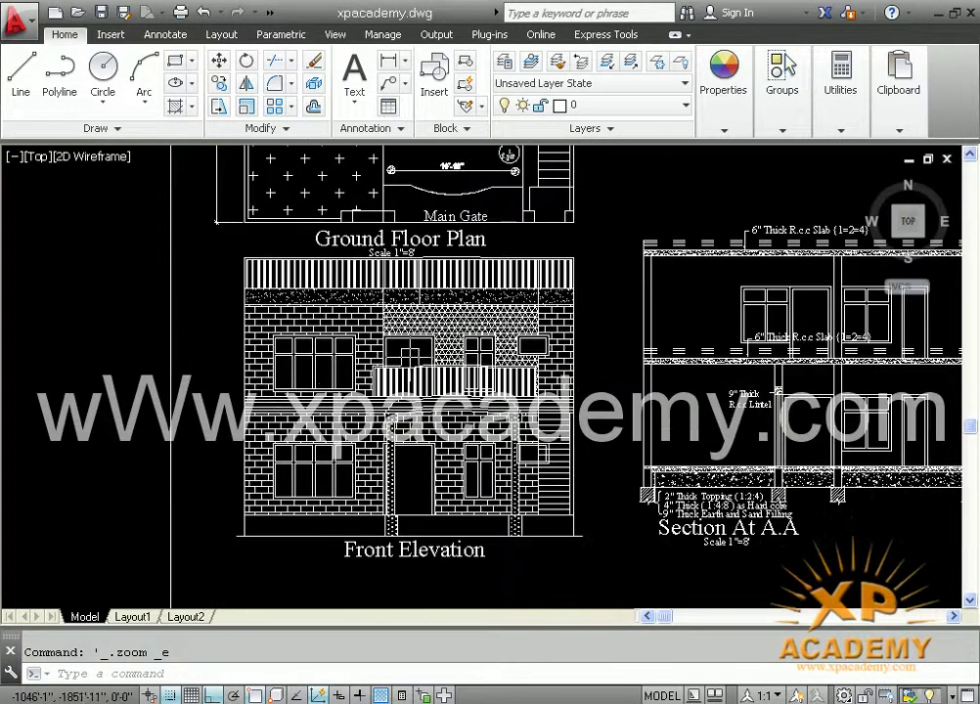
pyautogui.scroll(2, 431, 356)
pyautogui.moveTo(319, 366); pyautogui.dragTo(317, 343, button='middle')
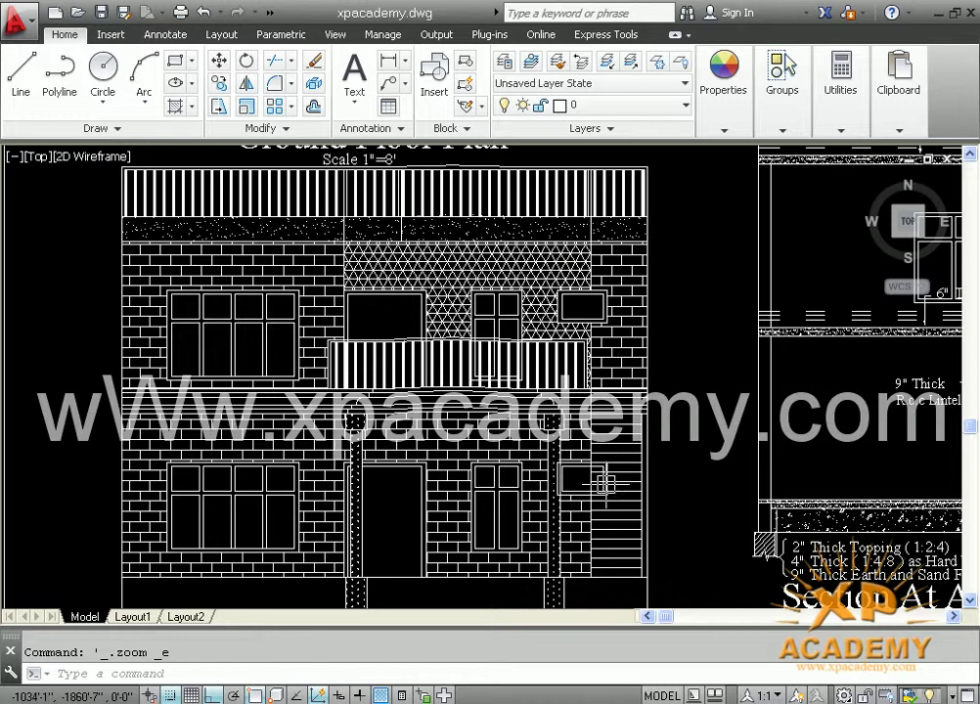
pyautogui.moveTo(352, 450); pyautogui.dragTo(345, 330, button='middle')
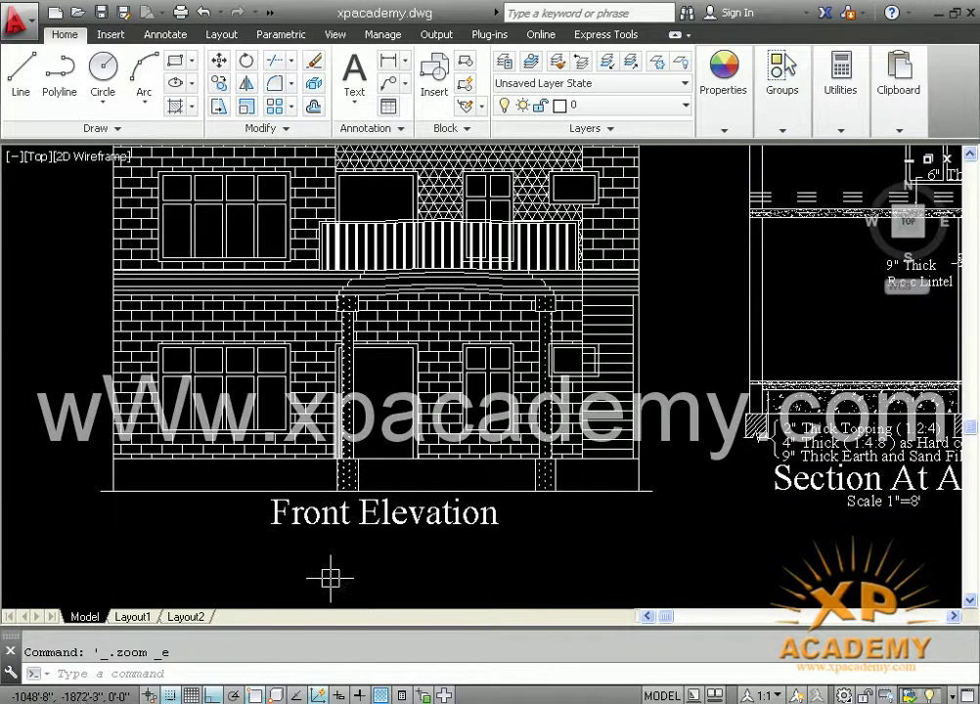
# - Study the house with the car porch, from its bedrooms, TV lounge and lawn down to its front elevation
pyautogui.scroll(-4, 618, 478)
pyautogui.moveTo(618, 504); pyautogui.dragTo(5, 505, button='middle')
pyautogui.moveTo(518, 489); pyautogui.dragTo(5, 513, button='middle')
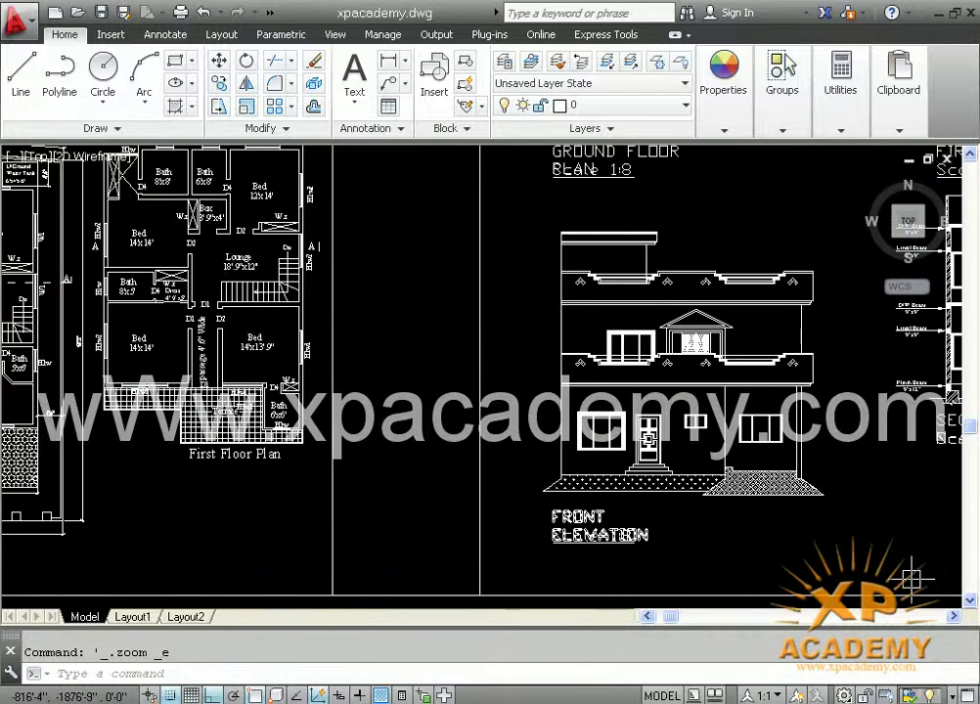
pyautogui.moveTo(760, 304); pyautogui.dragTo(630, 518, button='middle')
pyautogui.moveTo(663, 340); pyautogui.dragTo(655, 555, button='middle')
pyautogui.scroll(4, 650, 340)
pyautogui.moveTo(603, 202); pyautogui.dragTo(561, 350, button='middle')
pyautogui.moveTo(765, 361); pyautogui.dragTo(758, 219, button='middle')
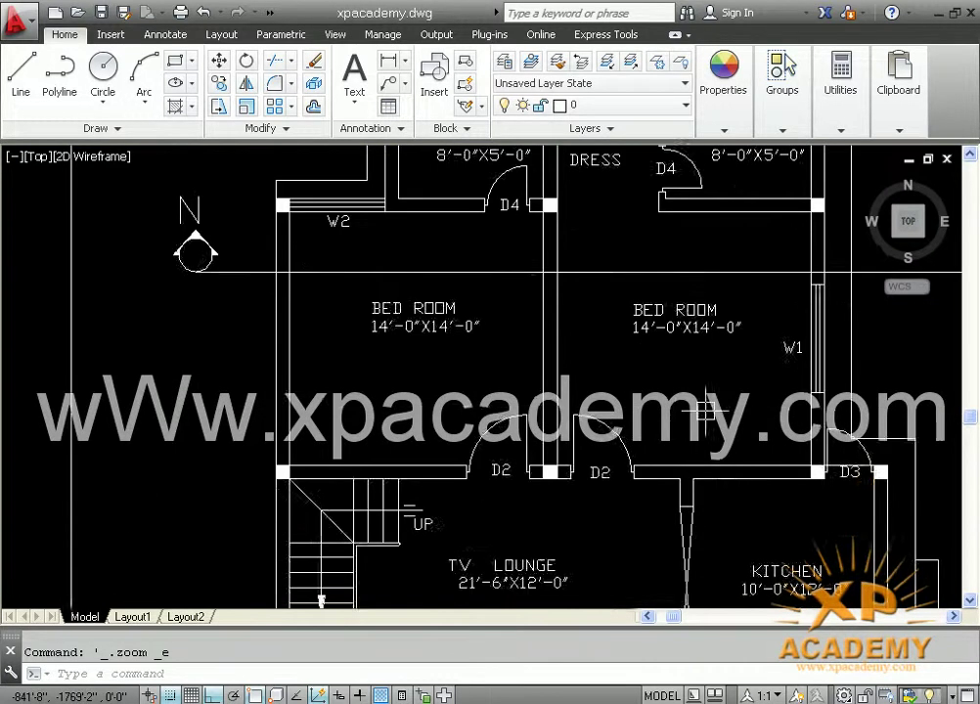
pyautogui.moveTo(696, 416); pyautogui.dragTo(692, 237, button='middle')
pyautogui.moveTo(690, 466); pyautogui.dragTo(690, 300, button='middle')
pyautogui.moveTo(625, 525); pyautogui.dragTo(613, 293, button='middle')
pyautogui.moveTo(600, 509); pyautogui.dragTo(542, 210, button='middle')
pyautogui.scroll(-2, 510, 465)
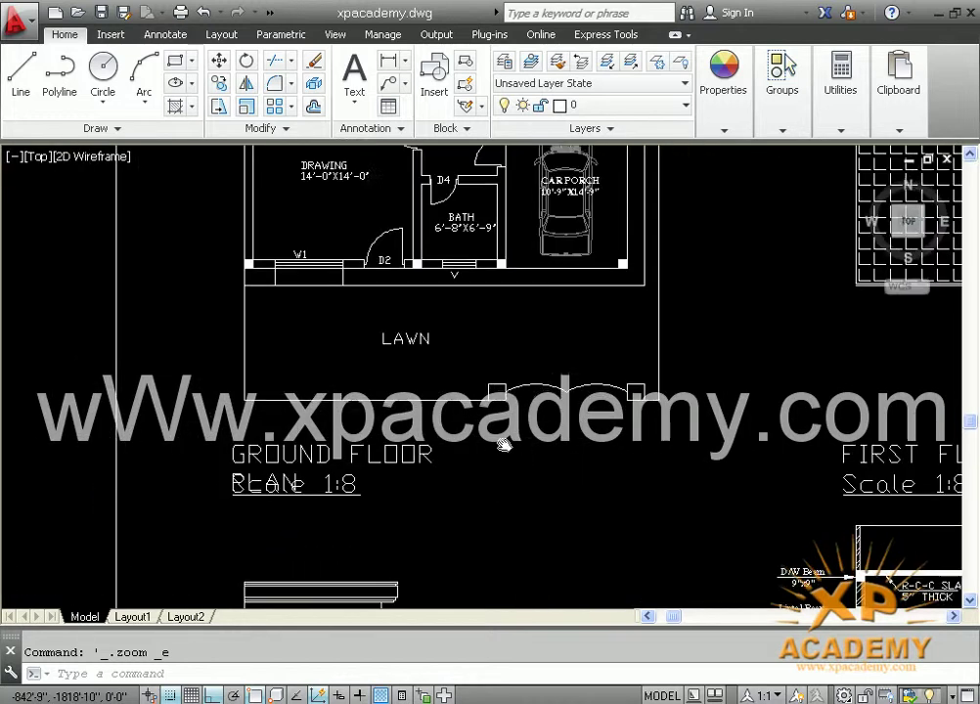
pyautogui.moveTo(503, 474); pyautogui.dragTo(494, 169, button='middle')
pyautogui.moveTo(456, 503)
pyautogui.mouseDown(button='middle')
pyautogui.moveTo(453, 343)
pyautogui.moveTo(462, 399)
pyautogui.moveTo(469, 390)
pyautogui.mouseUp(button='middle')
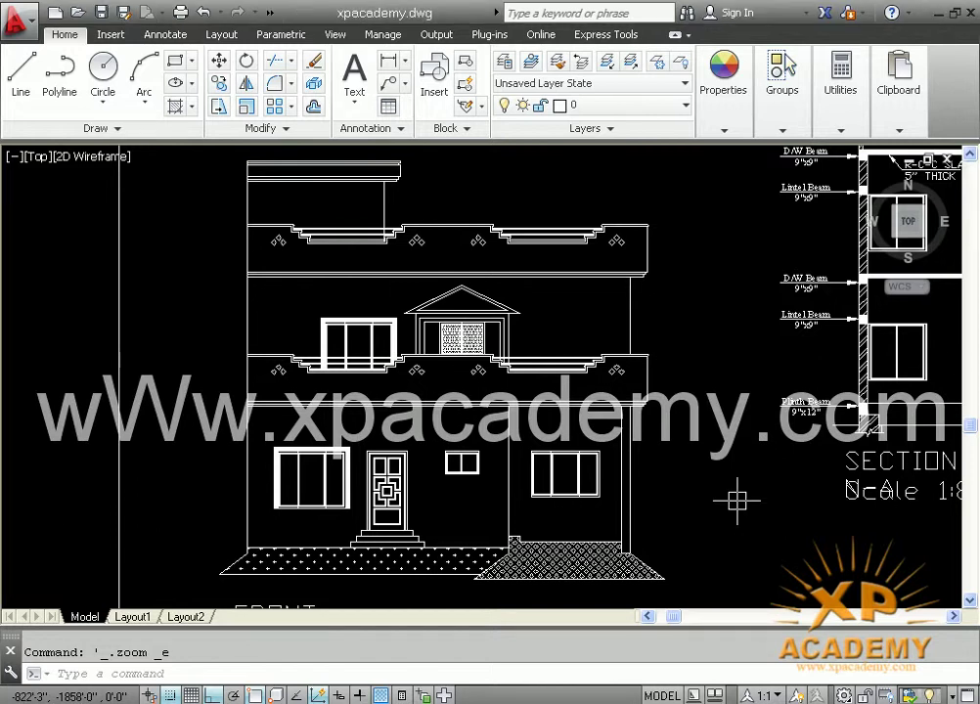
# - Examine the bay-window house's upper floor plan with the balcony and its red and cyan front elevation
pyautogui.scroll(-5, 738, 501)
pyautogui.moveTo(737, 501); pyautogui.dragTo(118, 498, button='middle')
pyautogui.moveTo(690, 516)
pyautogui.mouseDown(button='middle')
pyautogui.moveTo(621, 553)
pyautogui.moveTo(566, 434)
pyautogui.moveTo(591, 389)
pyautogui.mouseUp(button='middle')
pyautogui.scroll(2, 456, 369)
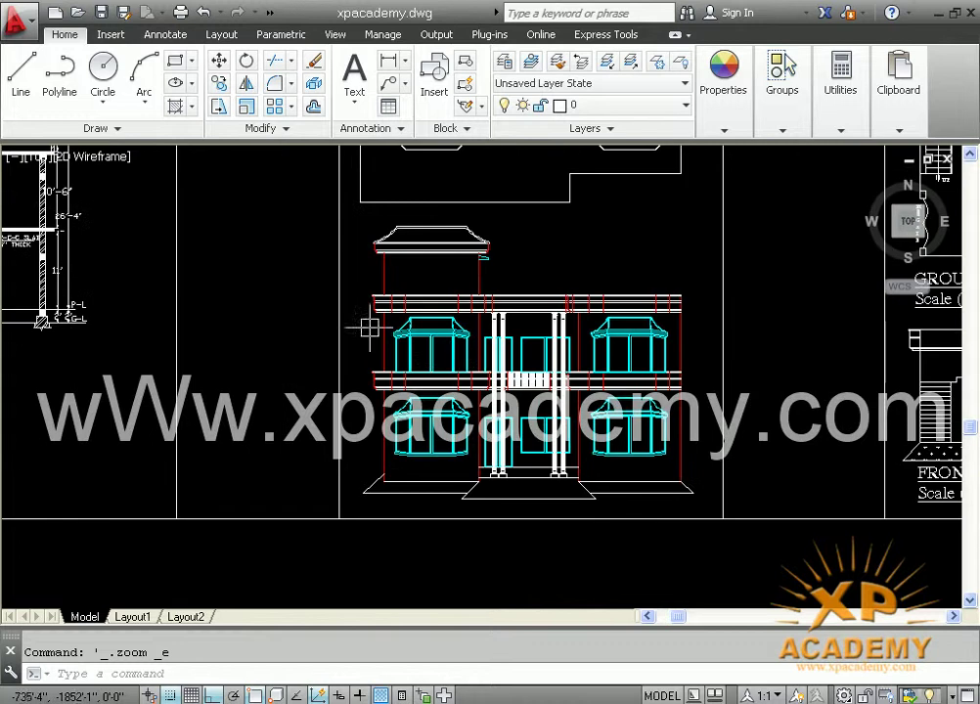
pyautogui.moveTo(715, 274)
pyautogui.mouseDown(button='middle')
pyautogui.moveTo(710, 340)
pyautogui.moveTo(656, 573)
pyautogui.mouseUp(button='middle')
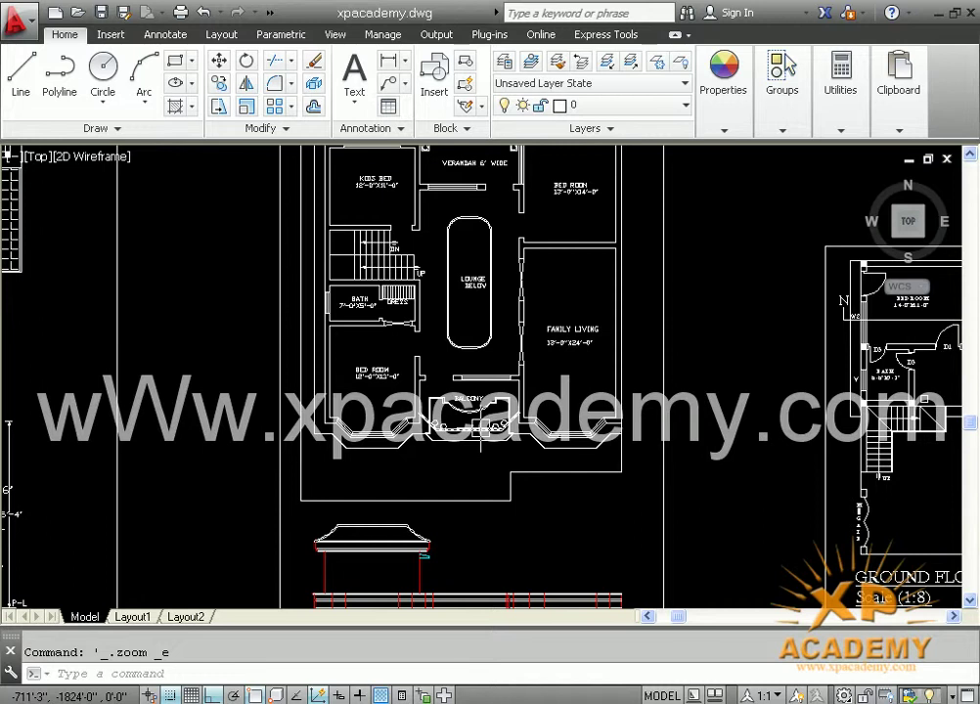
pyautogui.moveTo(627, 432)
pyautogui.mouseDown(button='middle')
pyautogui.moveTo(591, 372)
pyautogui.moveTo(569, 184)
pyautogui.mouseUp(button='middle')
pyautogui.moveTo(501, 397); pyautogui.dragTo(500, 354, button='middle')
pyautogui.scroll(2, 243, 346)
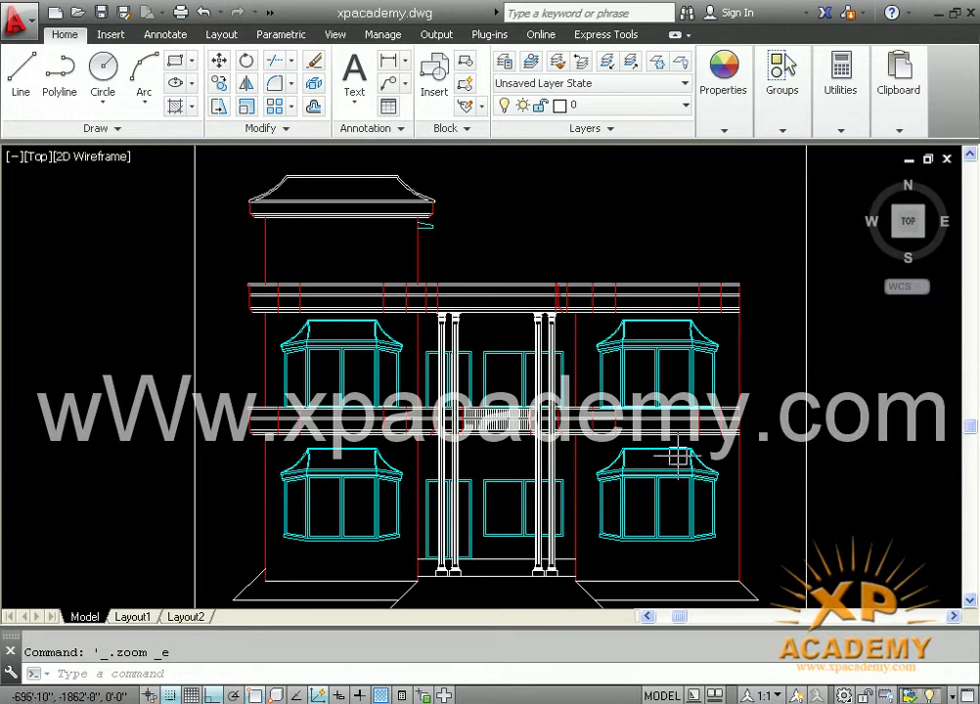
pyautogui.moveTo(607, 526); pyautogui.dragTo(595, 481, button='middle')
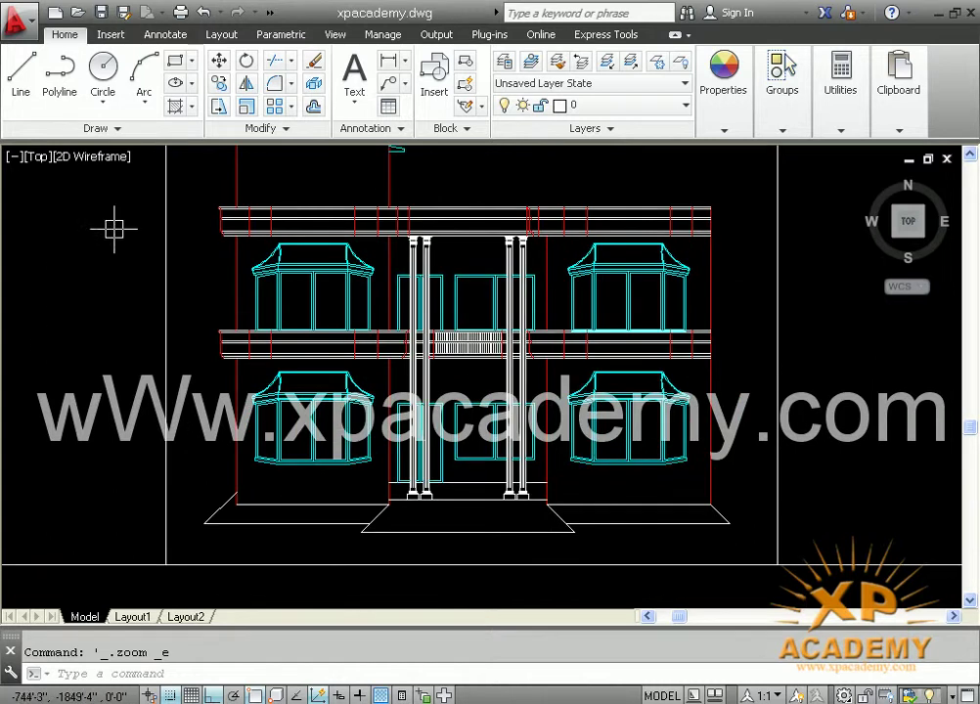
# - Review the house with three street-front shops, covering its ground and first floor plans, elevation and section N-A
pyautogui.scroll(-4, 709, 433)
pyautogui.moveTo(731, 400); pyautogui.dragTo(217, 415, button='middle')
pyautogui.scroll(2, 506, 481)
pyautogui.moveTo(491, 326)
pyautogui.mouseDown(button='middle')
pyautogui.moveTo(479, 600)
pyautogui.moveTo(65, 354)
pyautogui.mouseUp(button='middle')
pyautogui.moveTo(939, 407); pyautogui.dragTo(78, 382, button='middle')
pyautogui.moveTo(442, 343)
pyautogui.mouseDown(button='middle')
pyautogui.moveTo(597, 495)
pyautogui.moveTo(615, 535)
pyautogui.mouseUp(button='middle')
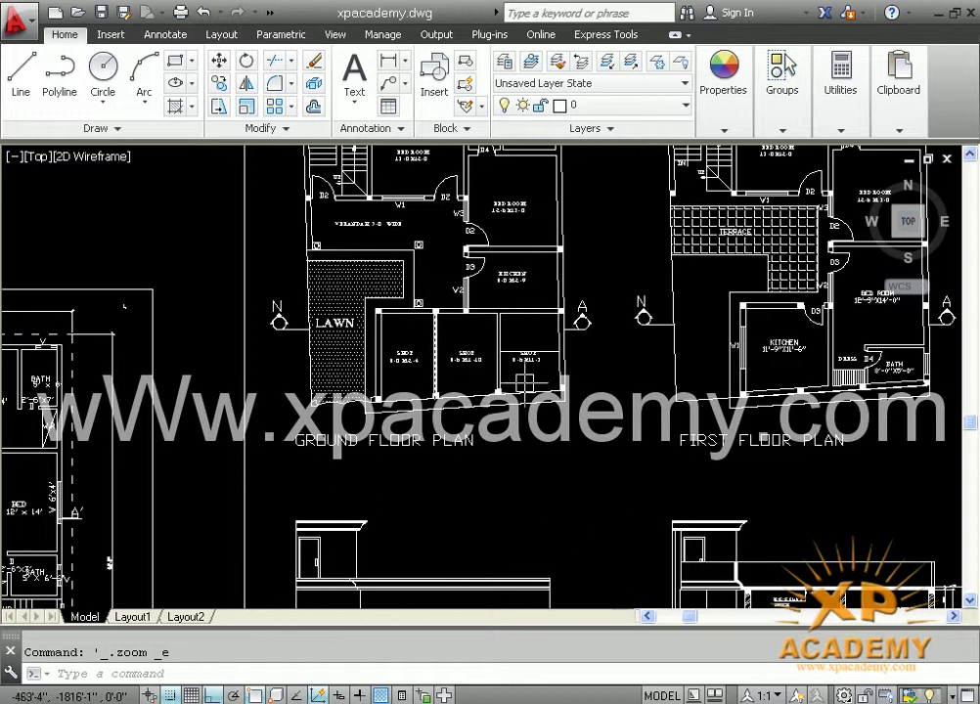
pyautogui.moveTo(478, 368); pyautogui.dragTo(531, 179, button='middle')
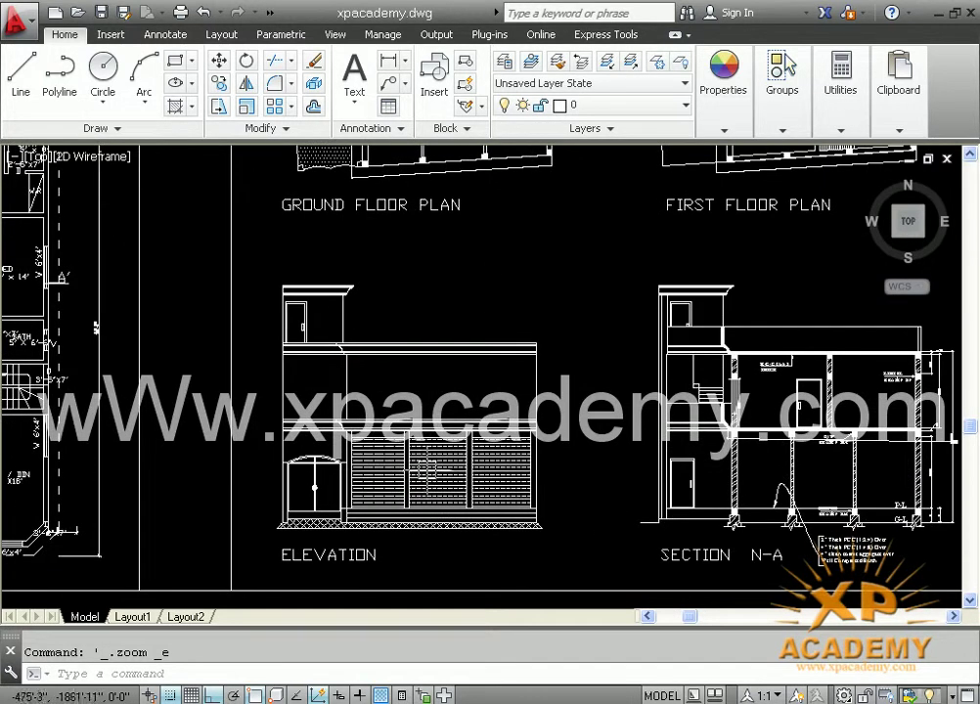
pyautogui.moveTo(333, 385); pyautogui.dragTo(333, 471, button='middle')
pyautogui.moveTo(323, 169)
pyautogui.mouseDown(button='middle')
pyautogui.moveTo(334, 322)
pyautogui.moveTo(343, 190)
pyautogui.mouseUp(button='middle')
pyautogui.moveTo(437, 339)
pyautogui.mouseDown(button='middle')
pyautogui.moveTo(449, 661)
pyautogui.moveTo(451, 638)
pyautogui.mouseUp(button='middle')
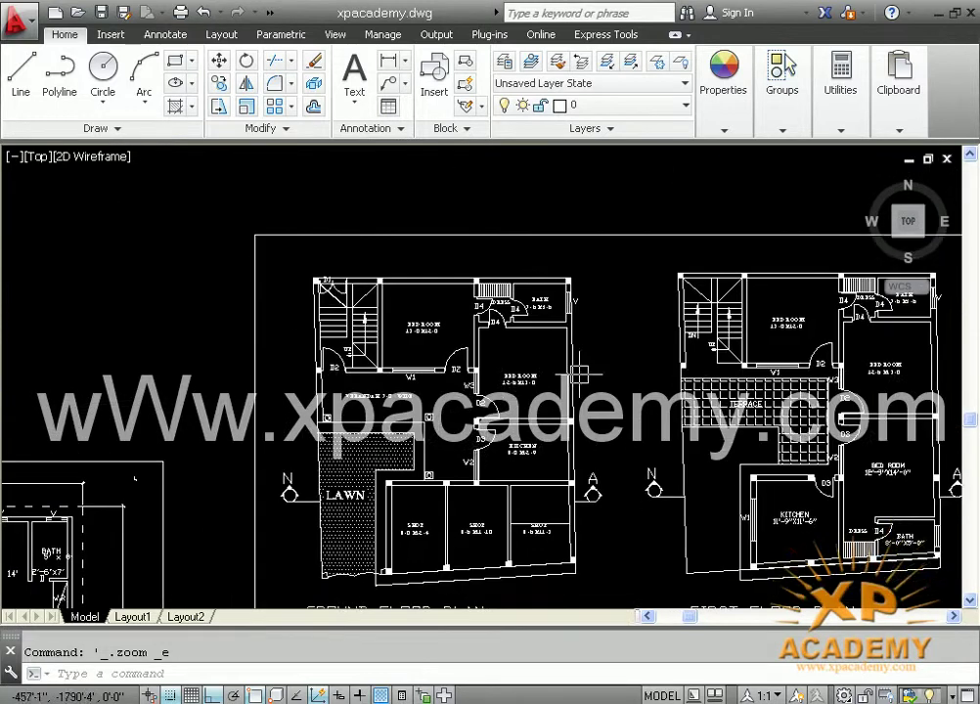
# - Look over the coloured twin-house front elevation and section B-B, and the adjacent house sheet with the open terrace
pyautogui.scroll(-4, 682, 423)
pyautogui.moveTo(794, 500); pyautogui.dragTo(452, 293, button='middle')
pyautogui.moveTo(727, 375); pyautogui.dragTo(201, 392, button='middle')
pyautogui.moveTo(454, 312); pyautogui.dragTo(452, 483, button='middle')
pyautogui.scroll(2, 394, 285)
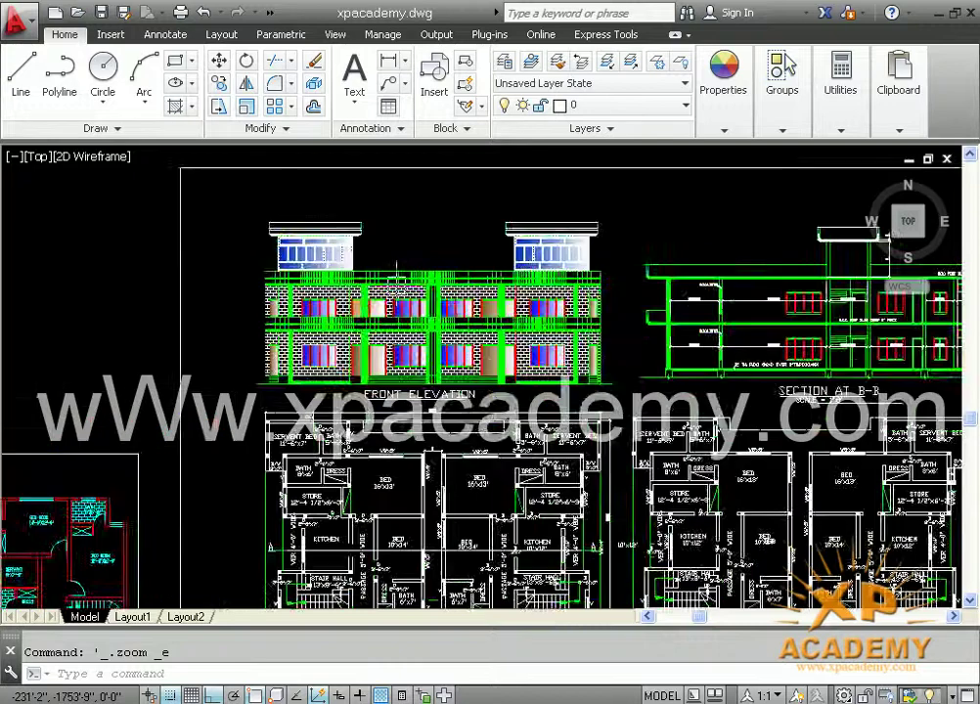
pyautogui.scroll(2, 397, 289)
pyautogui.moveTo(563, 431); pyautogui.dragTo(555, 485, button='middle')
pyautogui.moveTo(782, 499); pyautogui.dragTo(273, 460, button='middle')
pyautogui.moveTo(903, 456)
pyautogui.mouseDown(button='middle')
pyautogui.moveTo(499, 424)
pyautogui.moveTo(438, 403)
pyautogui.mouseUp(button='middle')
pyautogui.scroll(-2, 439, 403)
pyautogui.moveTo(592, 438); pyautogui.dragTo(340, 160, button='middle')
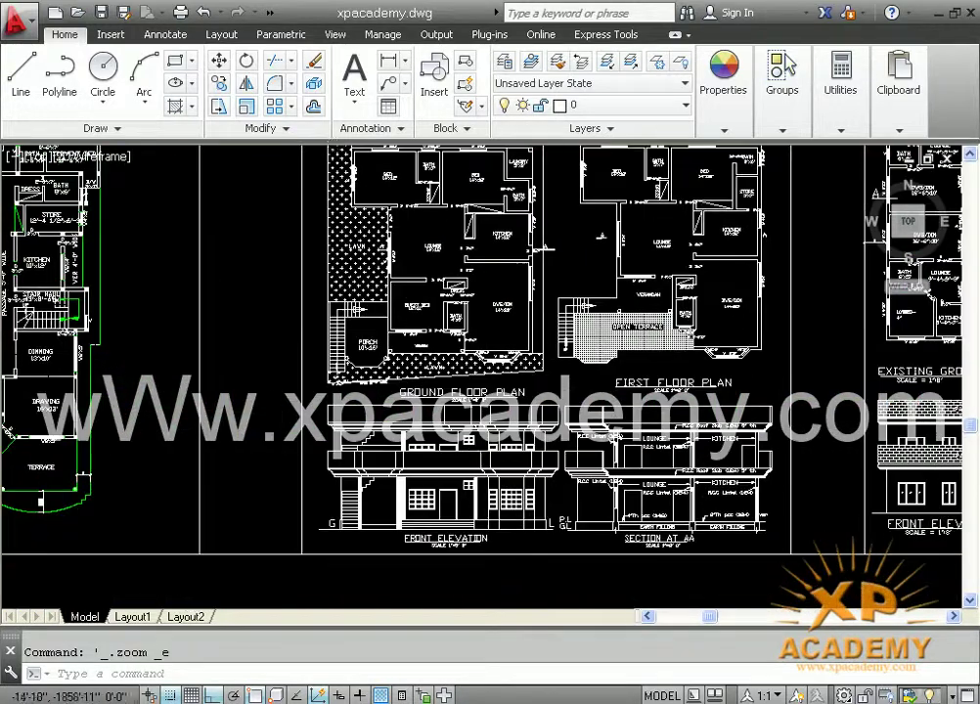
# - Examine the stair section A.A and the Proposed Front Elevation with yellow columns and purple tiled roofs
pyautogui.scroll(2, 467, 455)
pyautogui.moveTo(517, 501); pyautogui.dragTo(508, 443, button='middle')
pyautogui.moveTo(861, 463)
pyautogui.mouseDown(button='middle')
pyautogui.moveTo(6, 448)
pyautogui.moveTo(138, 453)
pyautogui.mouseUp(button='middle')
pyautogui.moveTo(693, 473); pyautogui.dragTo(27, 468, button='middle')
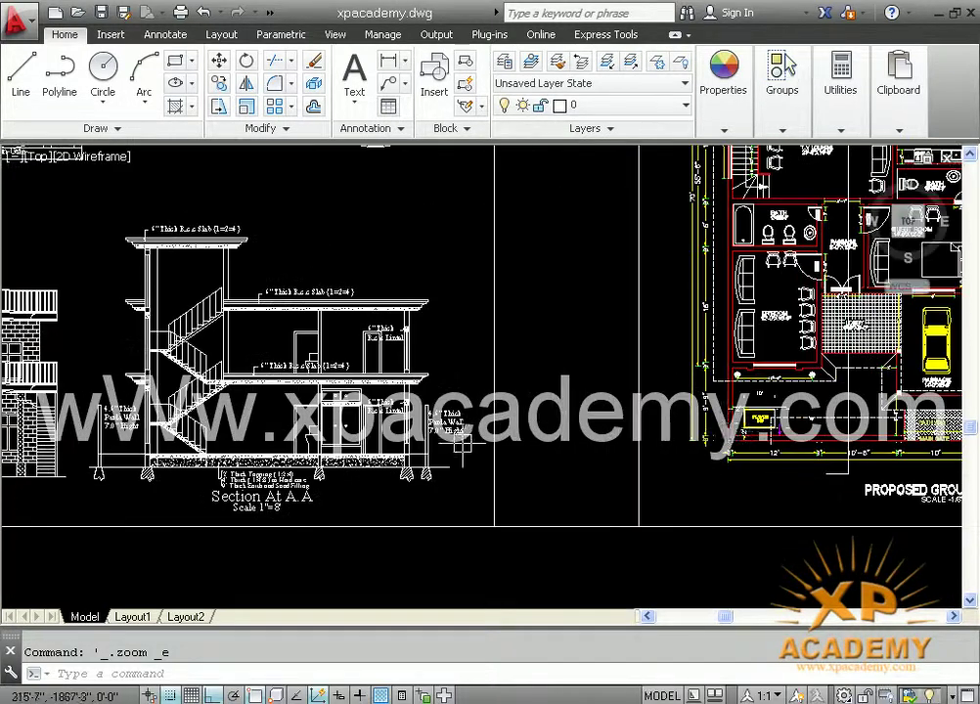
pyautogui.moveTo(846, 465); pyautogui.dragTo(494, 587, button='middle')
pyautogui.moveTo(566, 364); pyautogui.dragTo(533, 489, button='middle')
pyautogui.moveTo(574, 431); pyautogui.dragTo(524, 573, button='middle')
pyautogui.moveTo(539, 347)
pyautogui.mouseDown(button='middle')
pyautogui.moveTo(540, 400)
pyautogui.moveTo(561, 399)
pyautogui.moveTo(564, 409)
pyautogui.mouseUp(button='middle')
pyautogui.scroll(2, 551, 363)
pyautogui.moveTo(601, 355); pyautogui.dragTo(497, 285, button='middle')
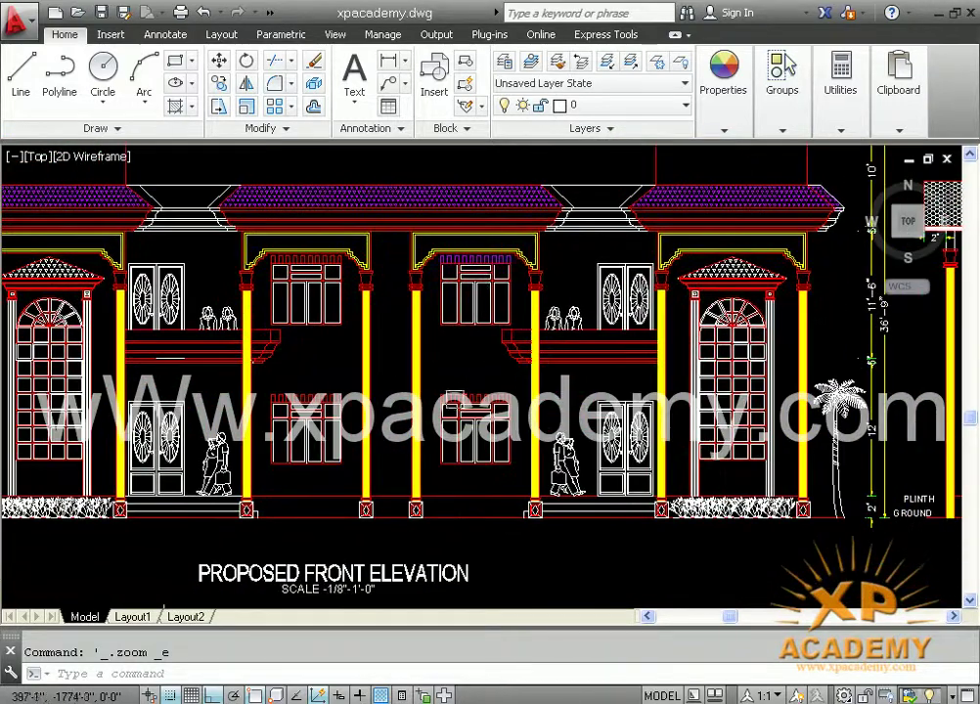
# - Inspect the 75-foot-wide mirrored floor plan around the guest rooms, lobbies and patterned floor areas
pyautogui.scroll(-6, 256, 419)
pyautogui.moveTo(232, 460); pyautogui.dragTo(311, 283)
pyautogui.scroll(4, 328, 484)
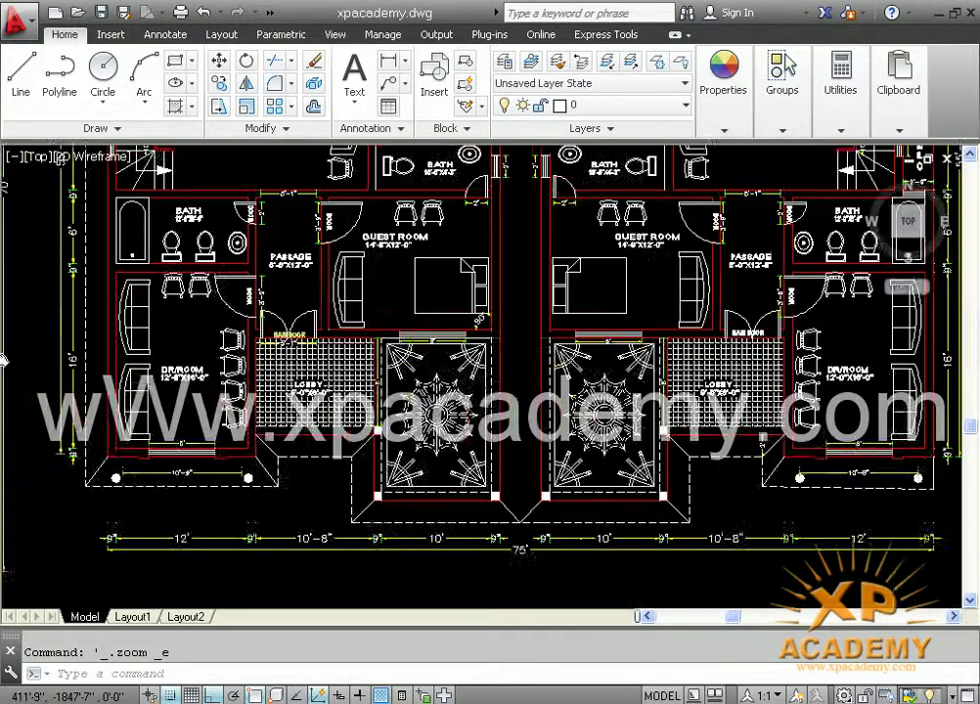
pyautogui.scroll(1, 859, 389)
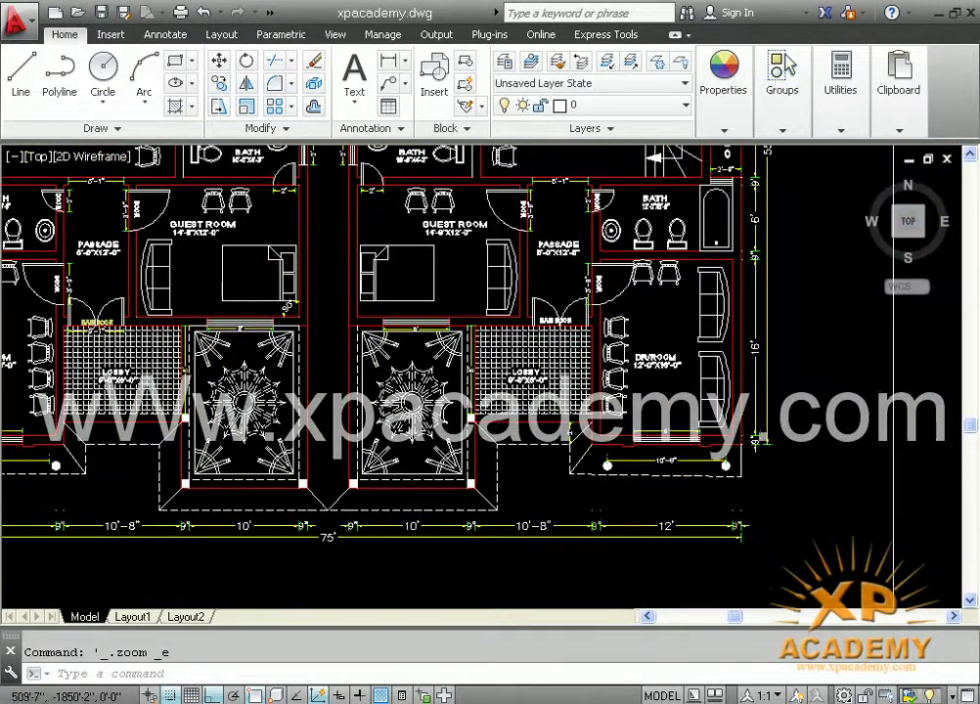
pyautogui.scroll(2, 667, 377)
pyautogui.scroll(-2, 691, 360)
pyautogui.scroll(2, 367, 401)
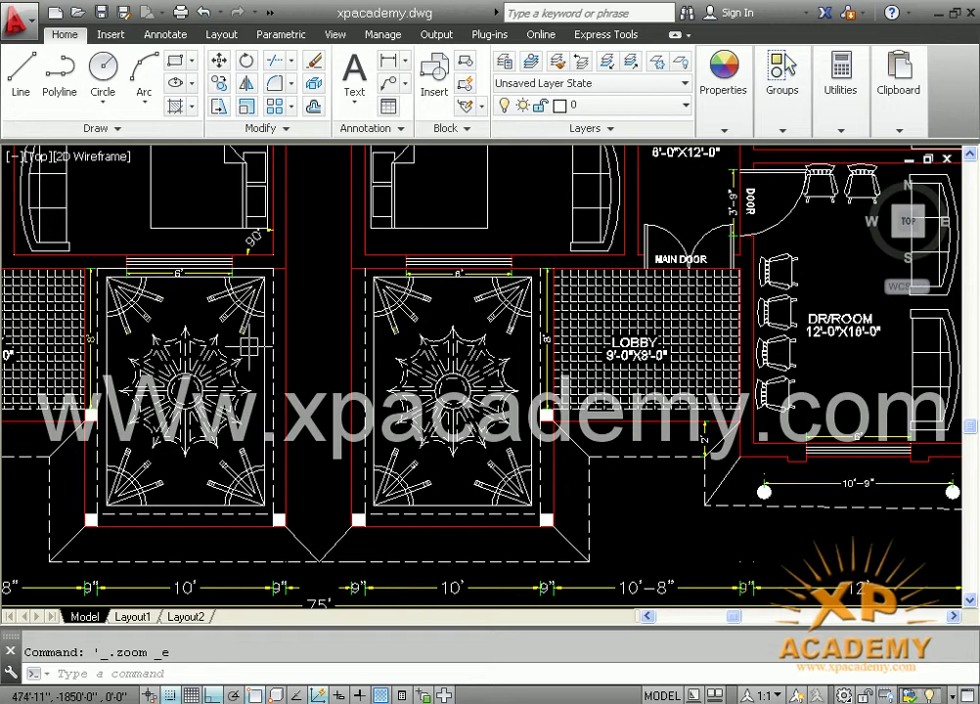
# - Review the proposed front elevation's doors, windows and figures, the proposed section S & N, and the neighbouring Parda Wall house sheet
pyautogui.scroll(-4, 278, 311)
pyautogui.moveTo(313, 410); pyautogui.dragTo(340, 649, button='middle')
pyautogui.moveTo(355, 181); pyautogui.dragTo(762, 605, button='middle')
pyautogui.moveTo(341, 549); pyautogui.dragTo(585, 515, button='middle')
pyautogui.scroll(4, 470, 456)
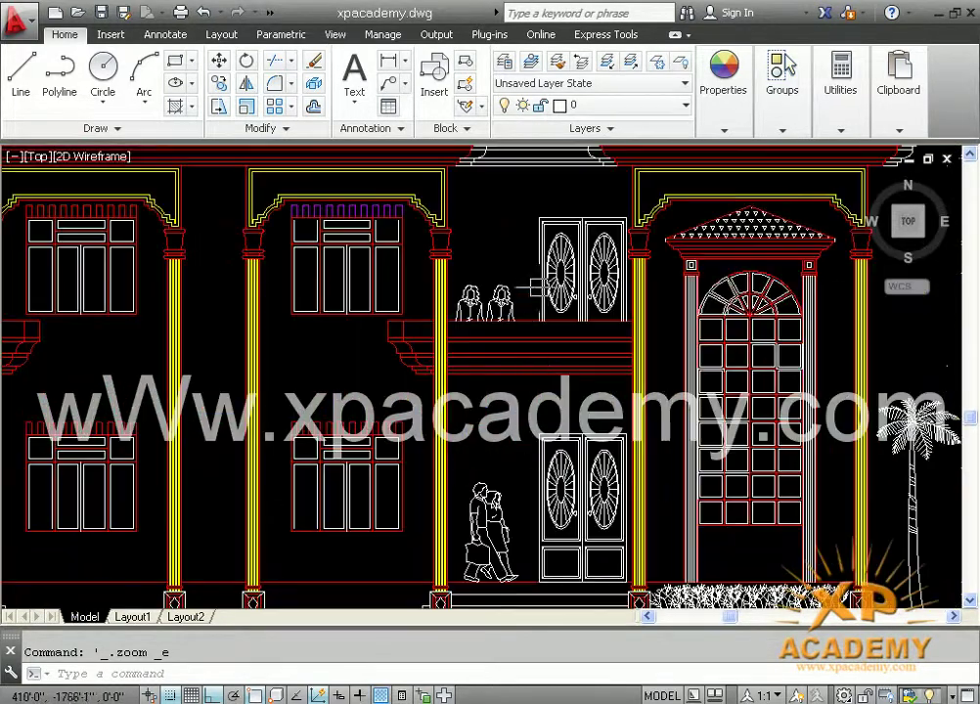
pyautogui.scroll(-3, 193, 381)
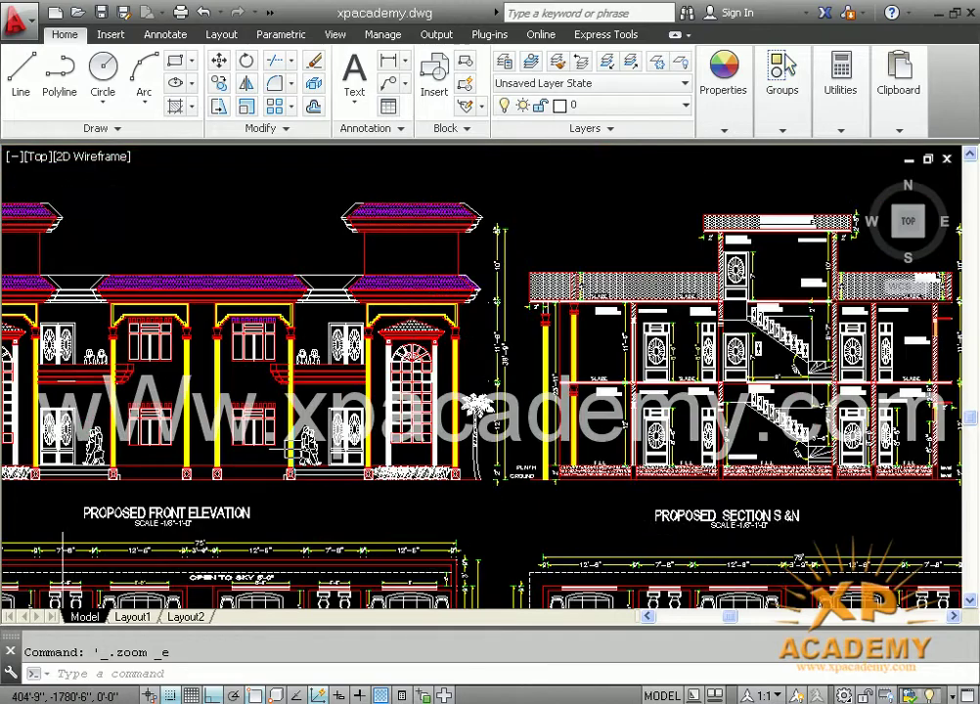
pyautogui.moveTo(832, 406)
pyautogui.mouseDown(button='middle')
pyautogui.moveTo(137, 410)
pyautogui.moveTo(567, 387)
pyautogui.moveTo(39, 292)
pyautogui.moveTo(285, 182)
pyautogui.moveTo(323, 147)
pyautogui.moveTo(299, 365)
pyautogui.mouseUp(button='middle')
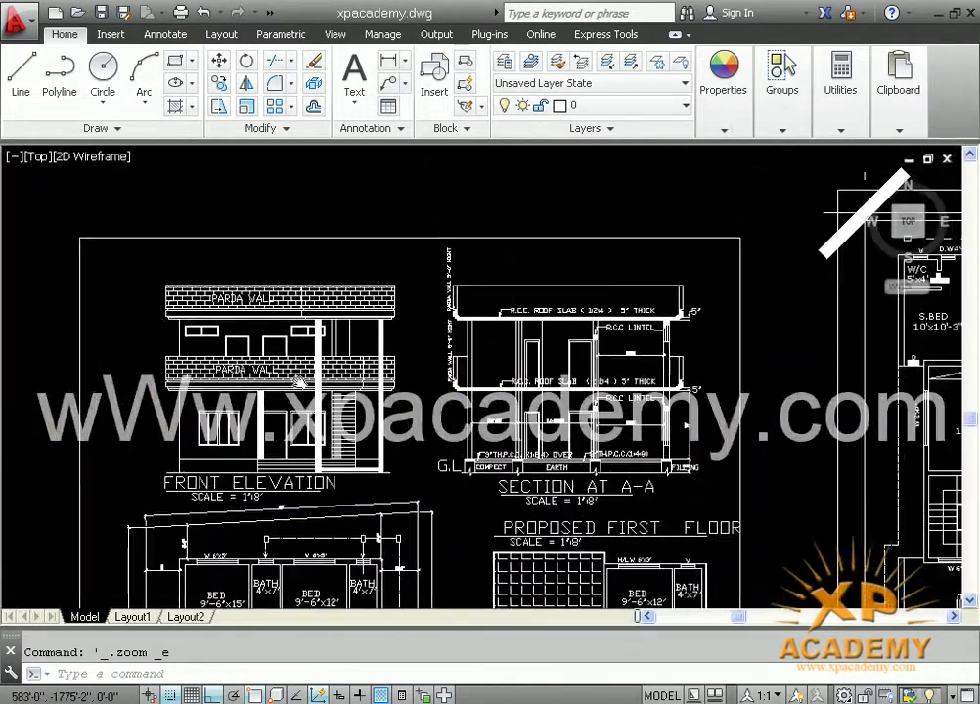
# - Examine the sheet with the red-outlined Proposed Front Elevation, its large arched window and the Proposed Section S & N
pyautogui.moveTo(736, 399)
pyautogui.mouseDown(button='middle')
pyautogui.moveTo(116, 369)
pyautogui.moveTo(116, 216)
pyautogui.mouseUp(button='middle')
pyautogui.moveTo(829, 410); pyautogui.dragTo(195, 405, button='middle')
pyautogui.scroll(-2, 708, 478)
pyautogui.moveTo(709, 477); pyautogui.dragTo(449, 561, button='middle')
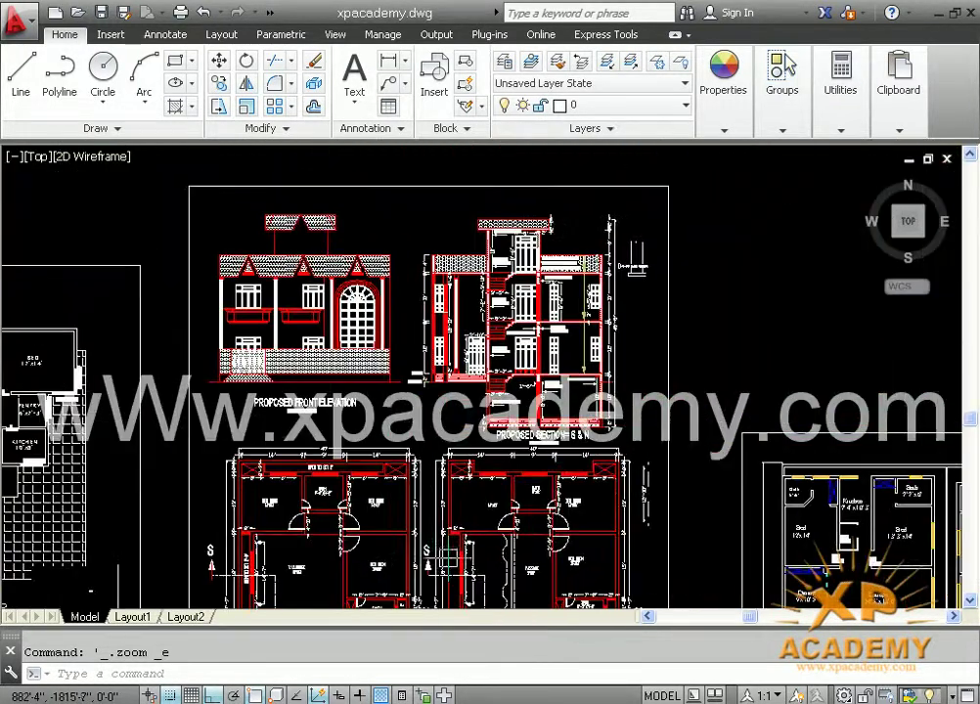
pyautogui.scroll(4, 287, 299)
pyautogui.moveTo(812, 428); pyautogui.dragTo(107, 372, button='middle')
pyautogui.scroll(-2, 134, 407)
pyautogui.scroll(-6, 568, 480)
# - Review the ground floor plan with lawn and hatched driveway, and the two-storey columned front elevation below it
pyautogui.moveTo(620, 478); pyautogui.dragTo(195, 240, button='middle')
pyautogui.scroll(2, 522, 367)
pyautogui.scroll(4, 521, 366)
pyautogui.moveTo(735, 414); pyautogui.dragTo(735, 443, button='middle')
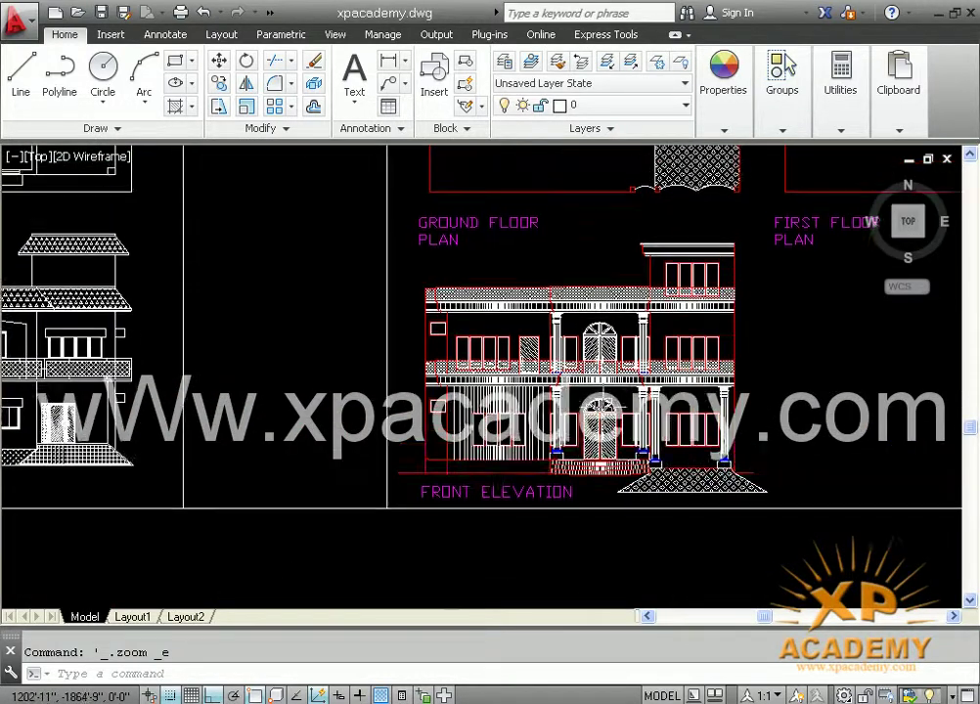
pyautogui.scroll(4, 603, 399)
pyautogui.moveTo(603, 399); pyautogui.dragTo(685, 461, button='middle')
pyautogui.scroll(-2, 590, 383)
pyautogui.moveTo(612, 435)
pyautogui.mouseDown(button='middle')
pyautogui.moveTo(700, 647)
pyautogui.moveTo(596, 479)
pyautogui.mouseUp(button='middle')
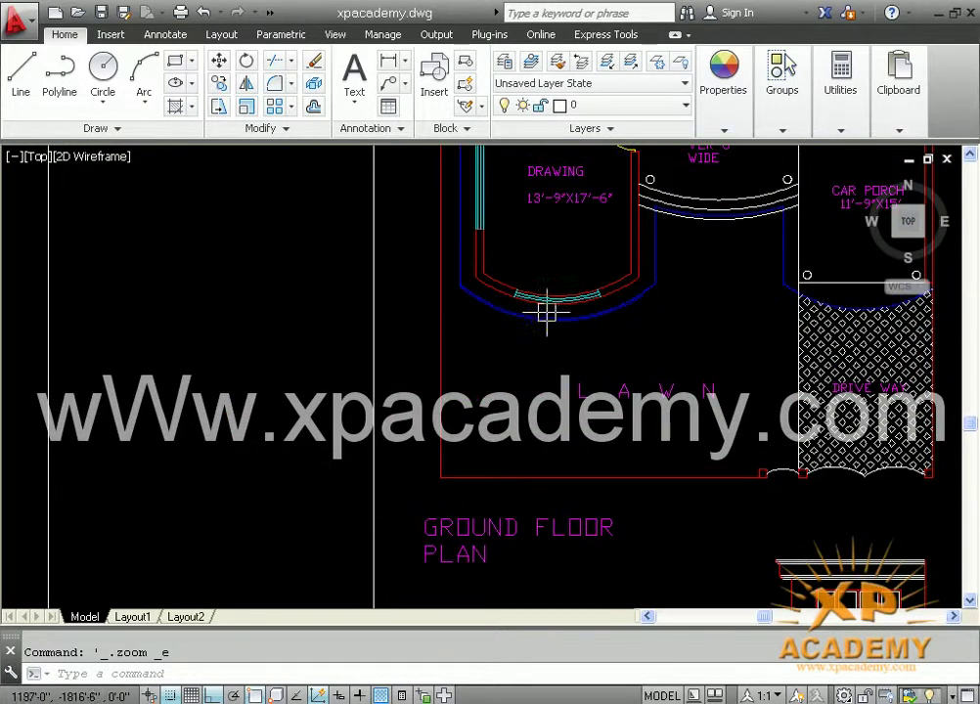
pyautogui.moveTo(796, 461); pyautogui.dragTo(553, 232, button='middle')
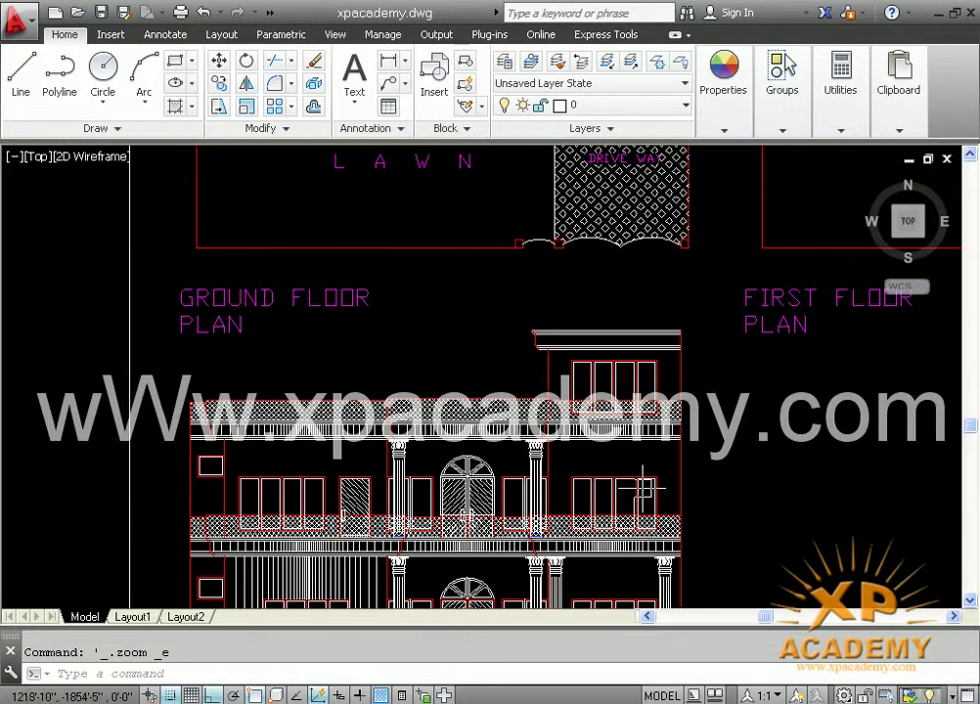
pyautogui.moveTo(647, 491); pyautogui.dragTo(541, 299, button='middle')
# - Inspect X-Section at A-A and the neighbouring sheet's two front elevations, including the one with the curved balcony wall
pyautogui.moveTo(765, 432); pyautogui.dragTo(59, 445, button='middle')
pyautogui.moveTo(823, 470); pyautogui.dragTo(549, 472, button='middle')
pyautogui.scroll(-5, 549, 473)
pyautogui.moveTo(710, 472); pyautogui.dragTo(649, 469, button='middle')
pyautogui.scroll(6, 320, 450)
pyautogui.scroll(-2, 651, 468)
pyautogui.moveTo(881, 460); pyautogui.dragTo(294, 450, button='middle')
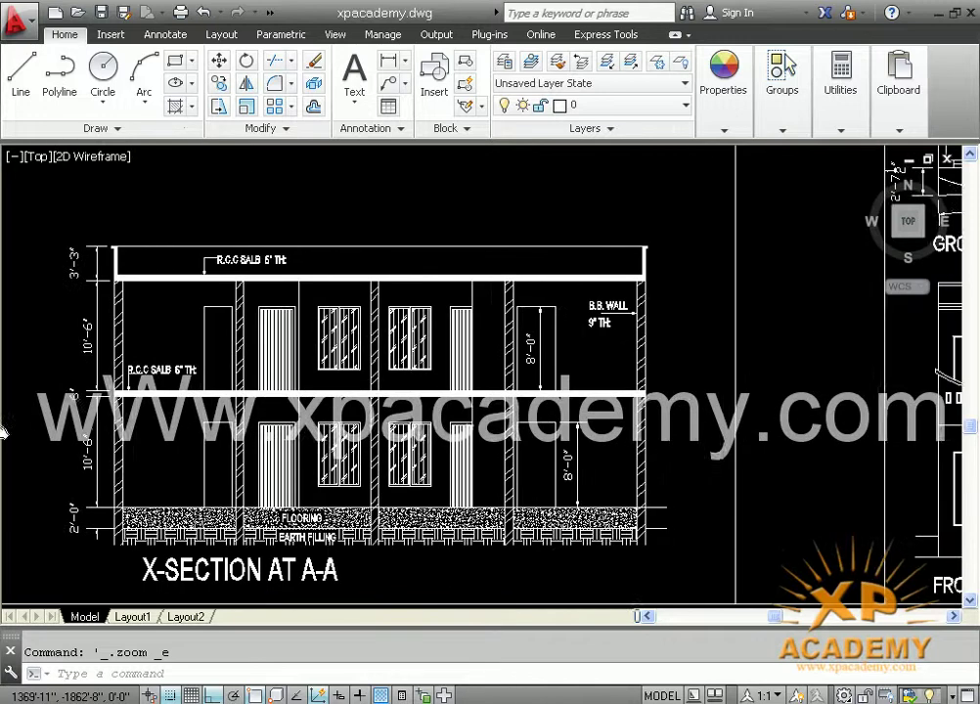
pyautogui.moveTo(718, 453); pyautogui.dragTo(160, 448, button='middle')
pyautogui.moveTo(255, 448)
pyautogui.mouseDown(button='middle')
pyautogui.moveTo(4, 448)
pyautogui.moveTo(4, 396)
pyautogui.mouseUp(button='middle')
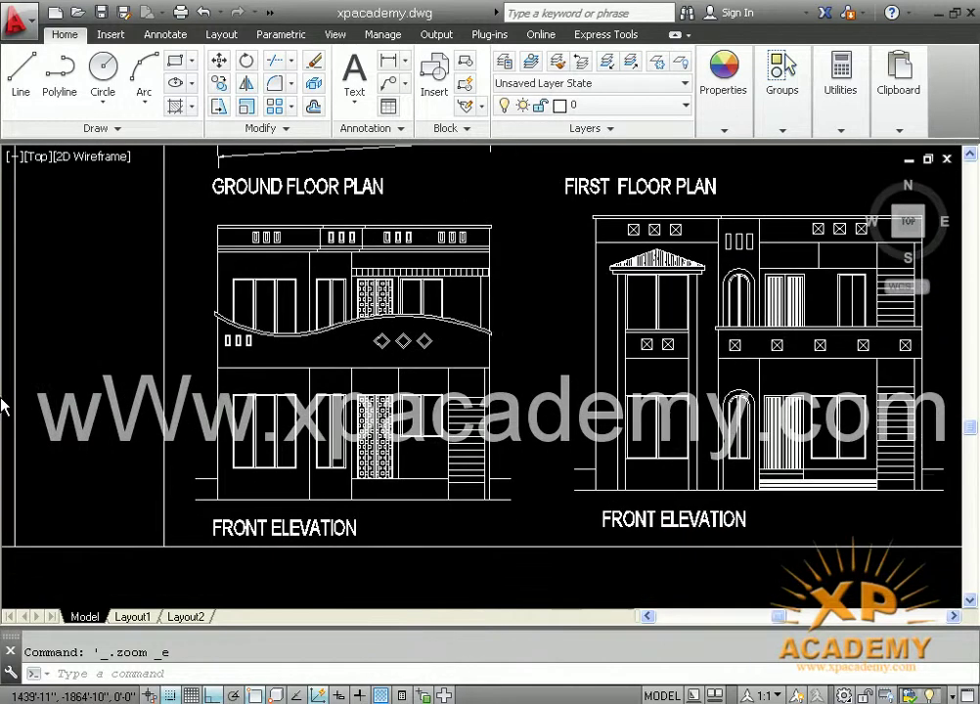
pyautogui.moveTo(700, 408); pyautogui.dragTo(13, 414, button='middle')
pyautogui.moveTo(671, 421); pyautogui.dragTo(669, 464, button='middle')
pyautogui.scroll(-4, 646, 548)
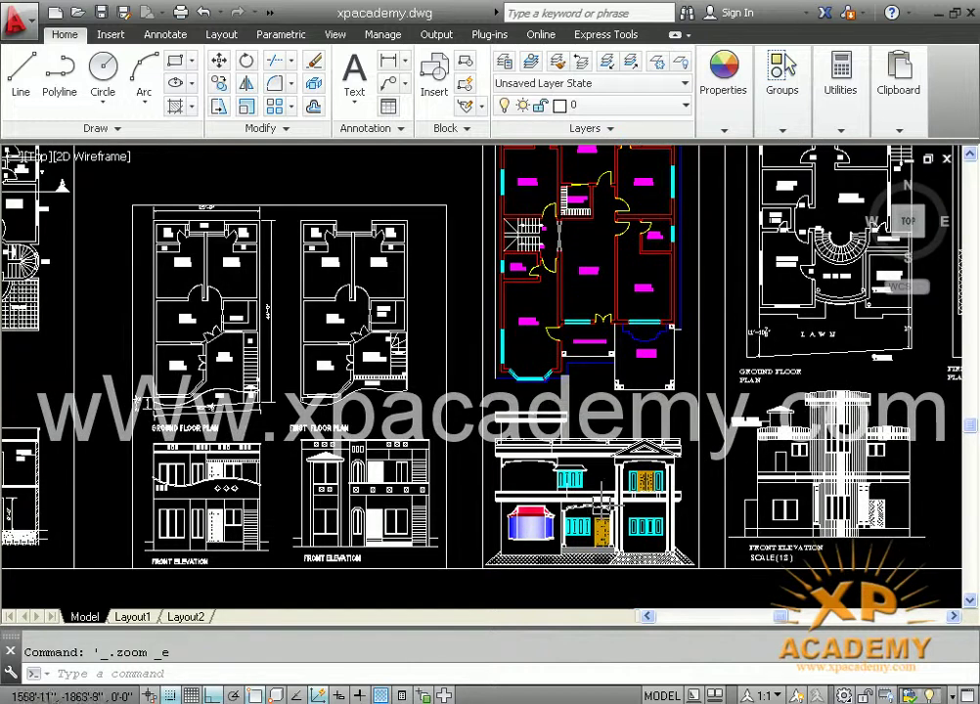
# - Look over the coloured elevation with the red-topped bay window and the brick front elevation with orange hipped roofs
pyautogui.scroll(2, 602, 506)
pyautogui.moveTo(809, 522); pyautogui.dragTo(645, 521, button='middle')
pyautogui.moveTo(803, 512); pyautogui.dragTo(34, 468, button='middle')
pyautogui.moveTo(791, 468); pyautogui.dragTo(112, 475, button='middle')
pyautogui.moveTo(920, 472)
pyautogui.mouseDown(button='middle')
pyautogui.moveTo(641, 470)
pyautogui.moveTo(571, 490)
pyautogui.mouseUp(button='middle')
pyautogui.moveTo(734, 366)
pyautogui.mouseDown(button='middle')
pyautogui.moveTo(722, 577)
pyautogui.moveTo(742, 333)
pyautogui.mouseUp(button='middle')
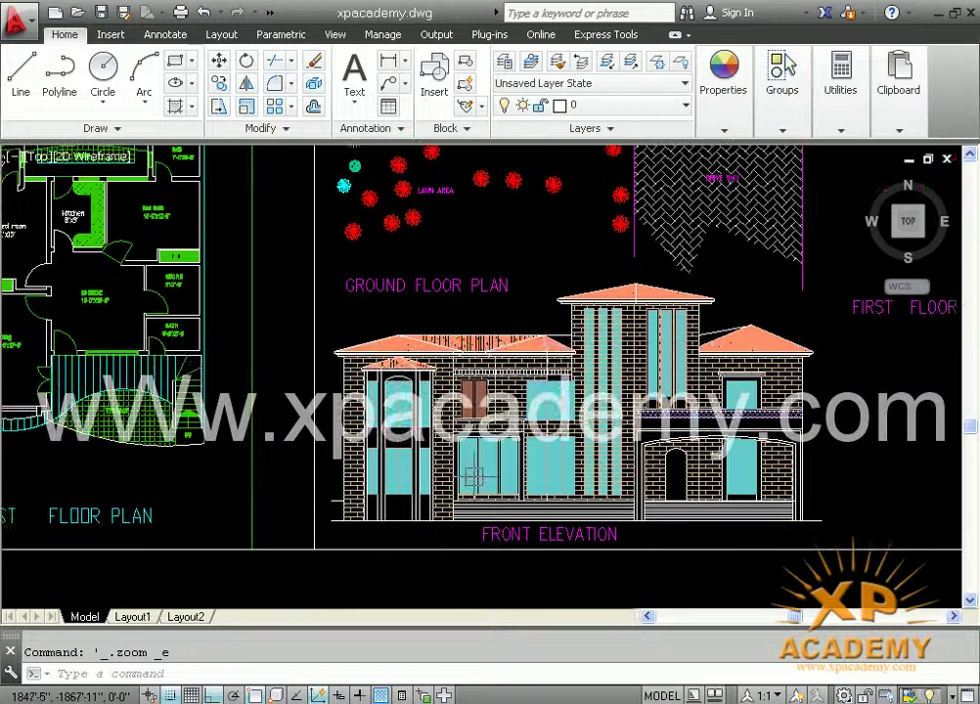
pyautogui.scroll(2, 433, 456)
pyautogui.scroll(-2, 515, 368)
# - Examine the front elevation beside the north arrow and its section with R.C.C. slab, band beam and sloped roof
pyautogui.moveTo(855, 366); pyautogui.dragTo(144, 475, button='middle')
pyautogui.moveTo(922, 504)
pyautogui.mouseDown(button='middle')
pyautogui.moveTo(283, 447)
pyautogui.moveTo(308, 445)
pyautogui.mouseUp(button='middle')
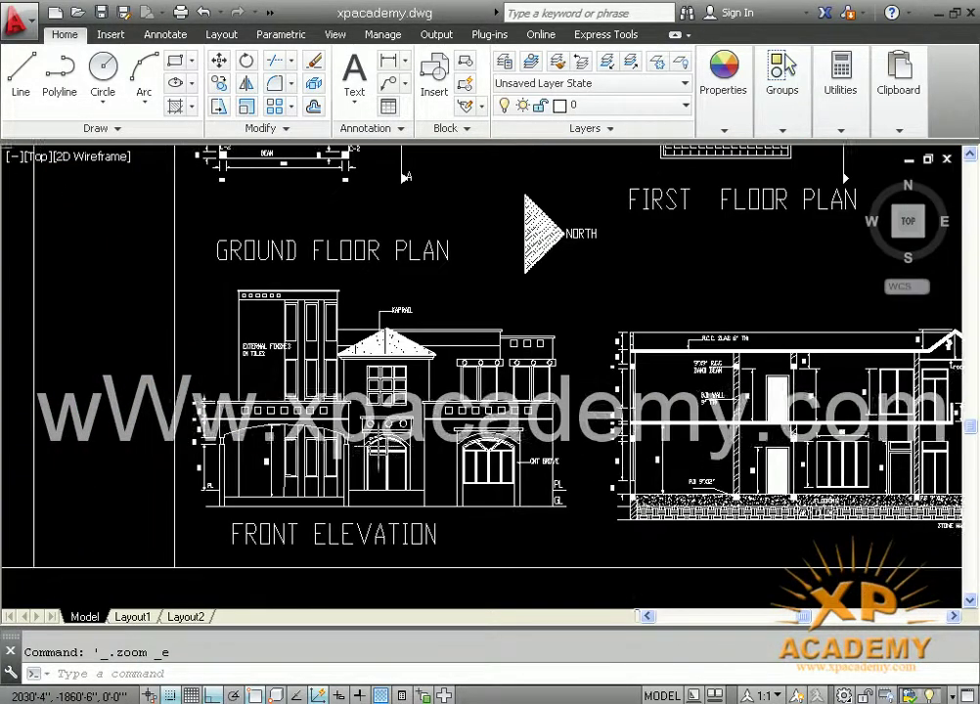
pyautogui.scroll(2, 379, 440)
pyautogui.moveTo(733, 472); pyautogui.dragTo(155, 451, button='middle')
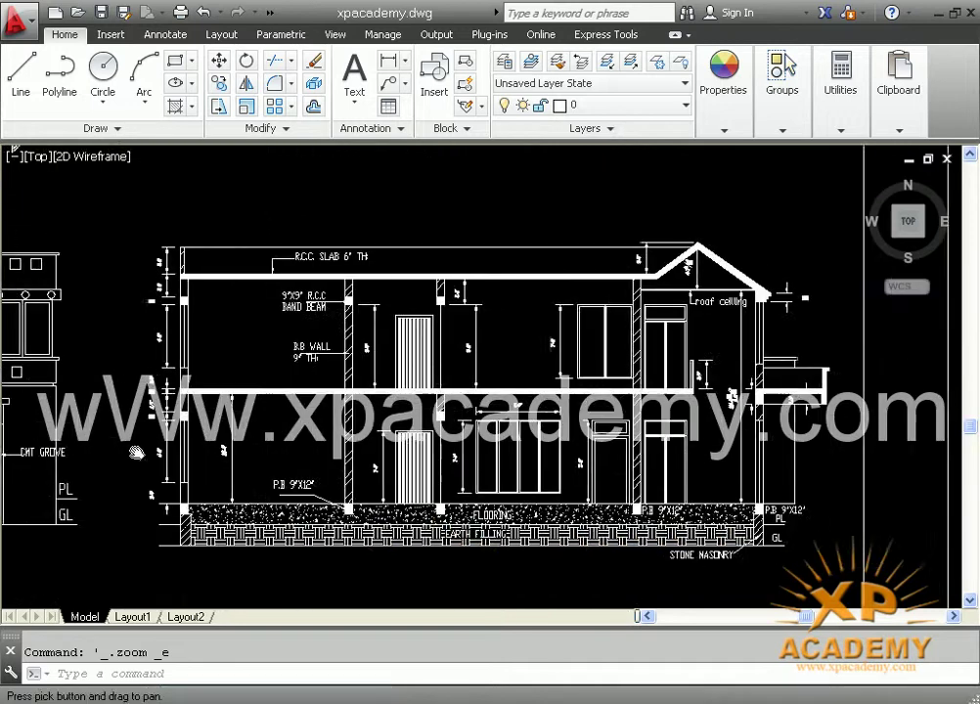
pyautogui.scroll(-3, 597, 494)
pyautogui.scroll(-2, 596, 489)
# - Survey the following house sheets, the symmetrical grey-roofed elevation with car porch, and the adjacent curved-verandah front elevation
pyautogui.moveTo(614, 488); pyautogui.dragTo(251, 473, button='middle')
pyautogui.moveTo(853, 520)
pyautogui.mouseDown(button='middle')
pyautogui.moveTo(729, 462)
pyautogui.moveTo(548, 328)
pyautogui.mouseUp(button='middle')
pyautogui.moveTo(855, 358); pyautogui.dragTo(425, 446, button='middle')
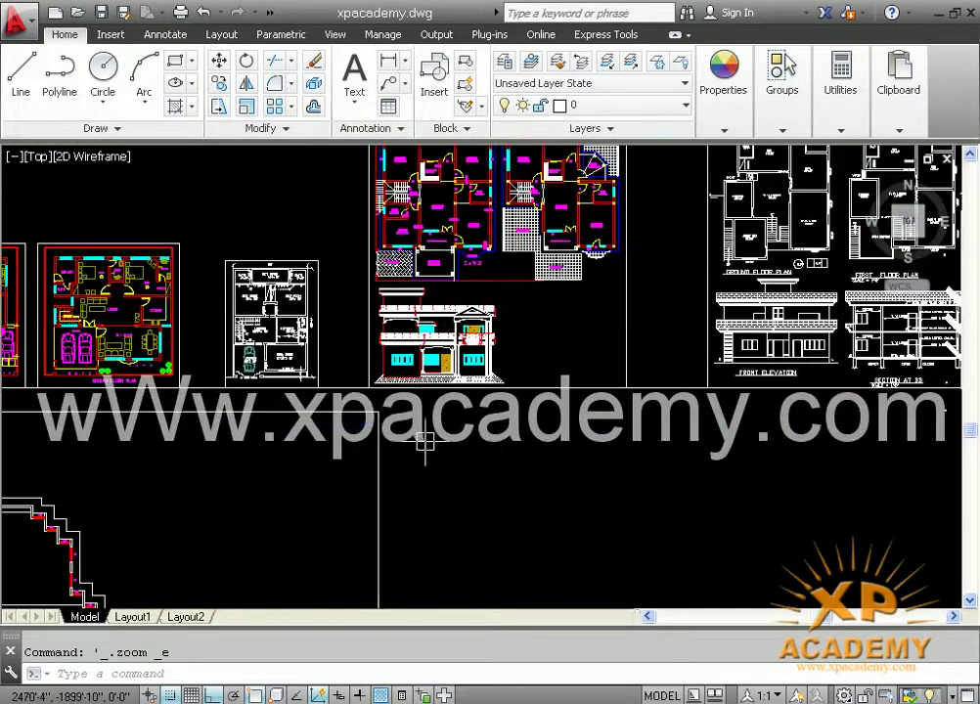
pyautogui.scroll(-2, 616, 318)
pyautogui.moveTo(788, 277)
pyautogui.mouseDown(button='middle')
pyautogui.moveTo(521, 377)
pyautogui.moveTo(471, 377)
pyautogui.mouseUp(button='middle')
pyautogui.moveTo(832, 382); pyautogui.dragTo(455, 382, button='middle')
pyautogui.scroll(2, 611, 383)
pyautogui.scroll(3, 473, 372)
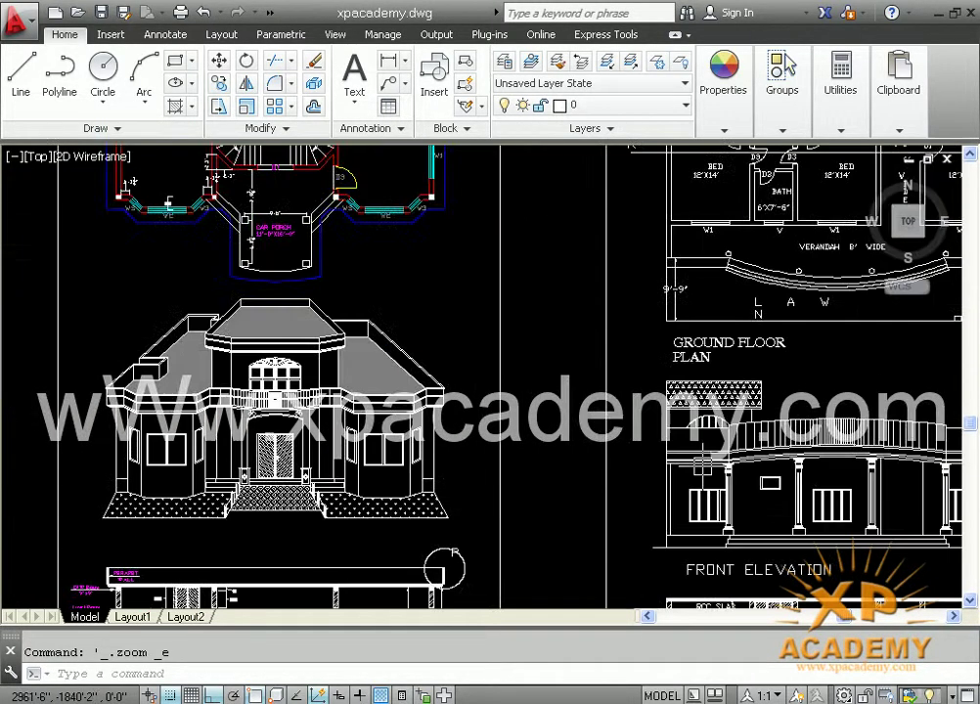
pyautogui.scroll(-2, 563, 392)
pyautogui.moveTo(558, 455); pyautogui.dragTo(558, 397, button='middle')
# - Inspect the shop-and-residence building's elevation with shuttered shops, its floor plans and Section at K-A
pyautogui.moveTo(759, 477)
pyautogui.mouseDown(button='middle')
pyautogui.moveTo(363, 392)
pyautogui.moveTo(173, 244)
pyautogui.mouseUp(button='middle')
pyautogui.scroll(2, 172, 245)
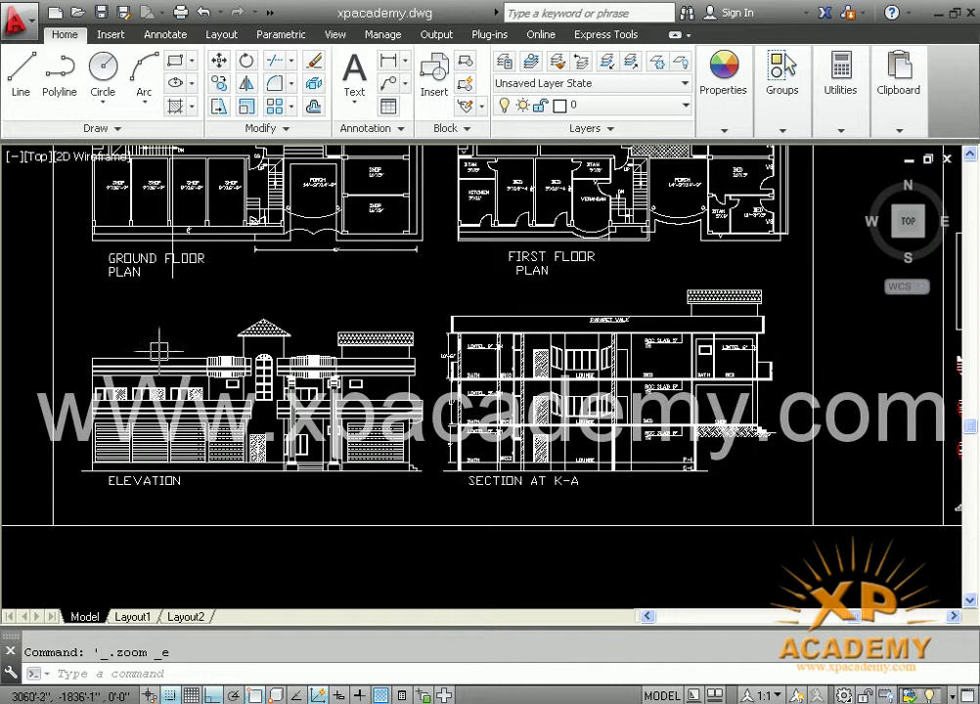
pyautogui.scroll(1, 157, 338)
pyautogui.moveTo(157, 333); pyautogui.dragTo(313, 452, button='middle')
pyautogui.moveTo(662, 414); pyautogui.dragTo(642, 253, button='middle')
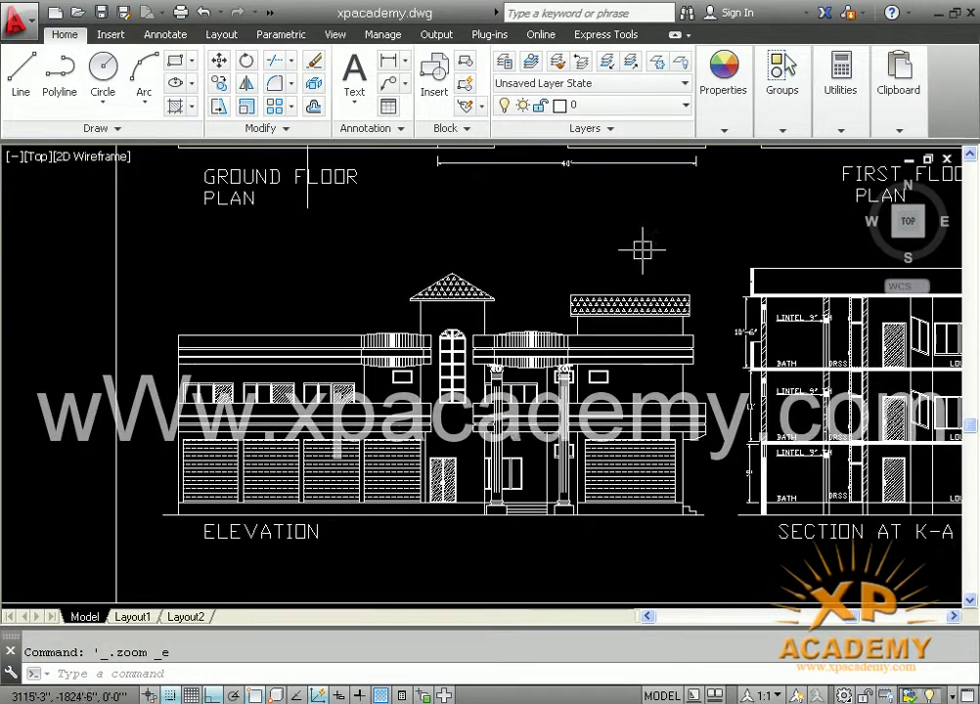
pyautogui.moveTo(686, 367)
pyautogui.mouseDown(button='middle')
pyautogui.moveTo(84, 437)
pyautogui.moveTo(39, 423)
pyautogui.mouseUp(button='middle')
# - Examine the elevation with brown columns, cyan arched windows and curved balconies below the terrace plan
pyautogui.scroll(-2, 318, 457)
pyautogui.moveTo(528, 473); pyautogui.dragTo(375, 410, button='middle')
pyautogui.scroll(2, 617, 502)
pyautogui.scroll(3, 528, 476)
pyautogui.moveTo(610, 444); pyautogui.dragTo(628, 564, button='middle')
pyautogui.scroll(-1, 631, 557)
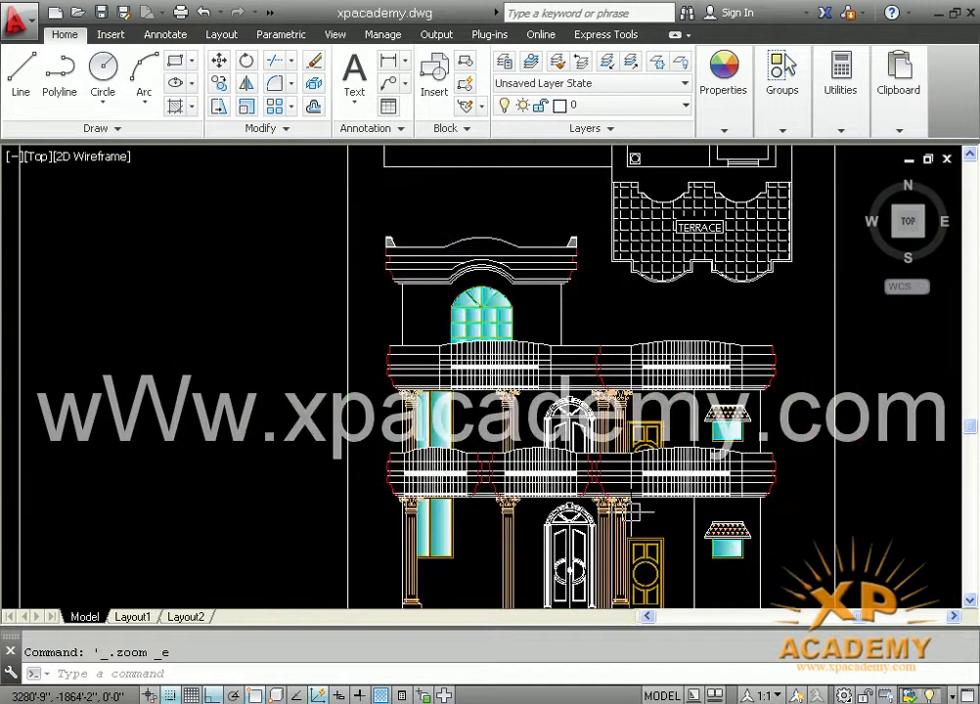
pyautogui.scroll(-3, 634, 512)
pyautogui.moveTo(647, 513); pyautogui.dragTo(703, 161, button='middle')
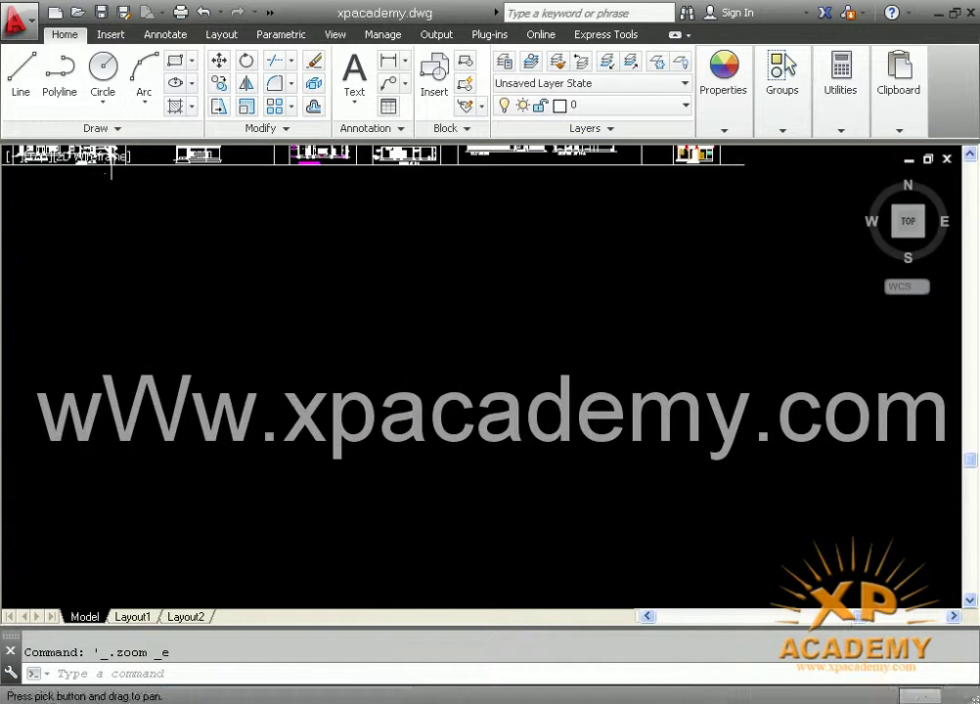
# - Go to the lower row of sheets and view the villa elevation with orange hipped roofs and light-blue windows
pyautogui.scroll(-4, 509, 468)
pyautogui.moveTo(348, 466)
pyautogui.mouseDown(button='middle')
pyautogui.moveTo(466, 432)
pyautogui.moveTo(716, 298)
pyautogui.mouseUp(button='middle')
pyautogui.scroll(5, 382, 382)
pyautogui.moveTo(371, 390); pyautogui.dragTo(650, 506, button='middle')
pyautogui.moveTo(347, 509)
pyautogui.mouseDown(button='middle')
pyautogui.moveTo(377, 474)
pyautogui.moveTo(374, 455)
pyautogui.moveTo(560, 474)
pyautogui.moveTo(743, 460)
pyautogui.mouseUp(button='middle')
pyautogui.moveTo(342, 460); pyautogui.dragTo(547, 453, button='middle')
pyautogui.scroll(-2, 267, 449)
pyautogui.moveTo(267, 449); pyautogui.dragTo(685, 470, button='middle')
pyautogui.scroll(2, 291, 479)
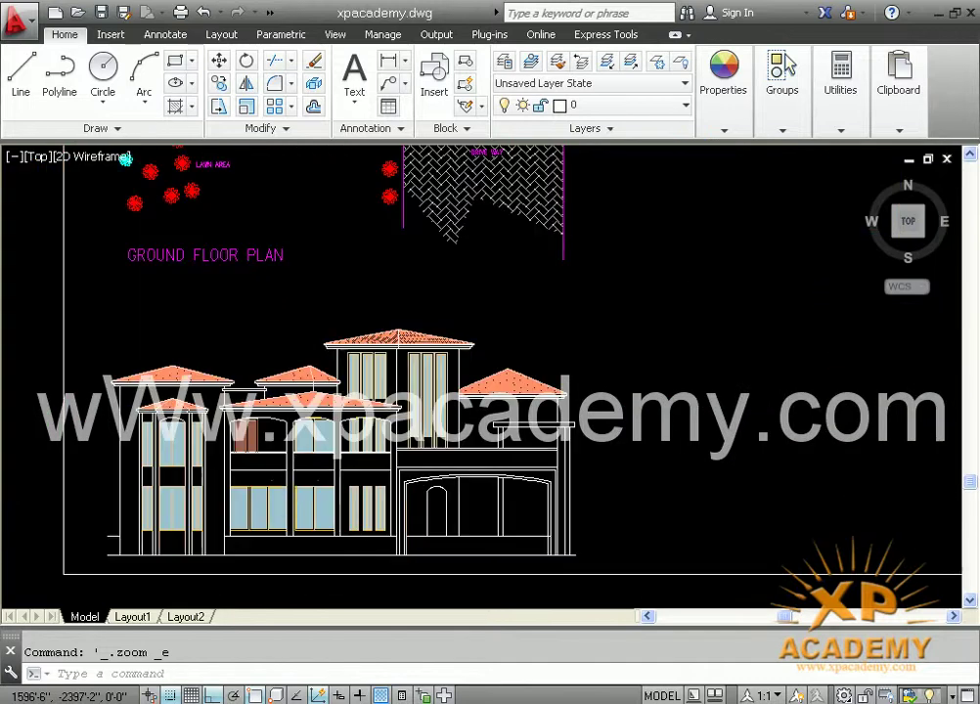
# - Review the shop complex's plan, section and shuttered elevation, and the neighbouring building's elevation with a row of arches
pyautogui.moveTo(291, 480); pyautogui.dragTo(622, 445, button='middle')
pyautogui.moveTo(302, 459); pyautogui.dragTo(635, 455, button='middle')
pyautogui.moveTo(36, 465); pyautogui.dragTo(714, 451, button='middle')
pyautogui.moveTo(294, 450)
pyautogui.mouseDown(button='middle')
pyautogui.moveTo(765, 450)
pyautogui.moveTo(719, 450)
pyautogui.mouseUp(button='middle')
pyautogui.moveTo(72, 449); pyautogui.dragTo(648, 449, button='middle')
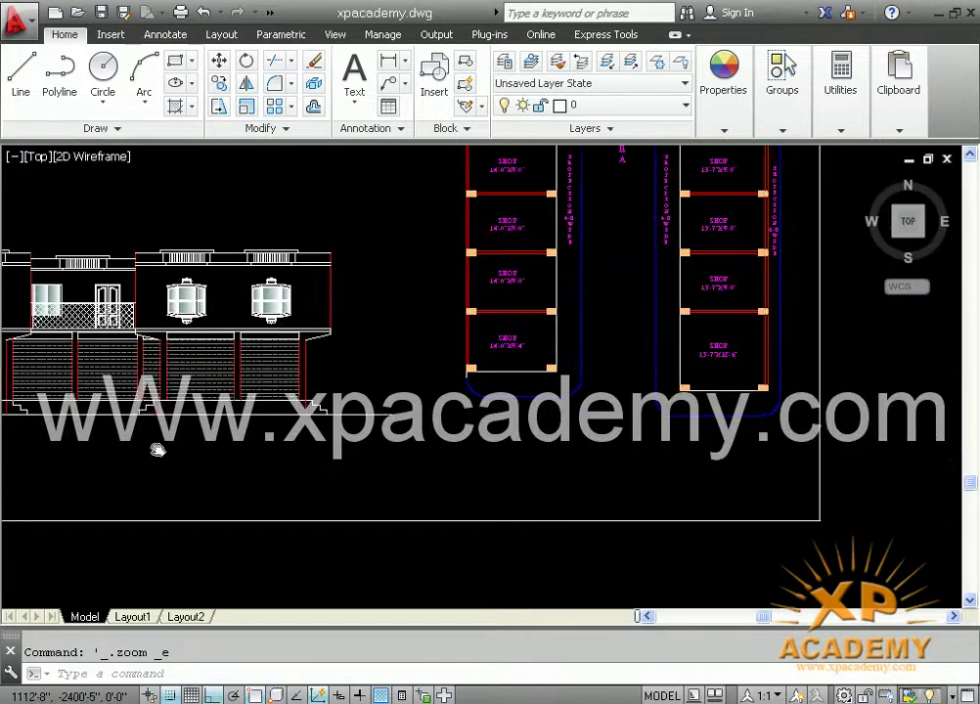
pyautogui.moveTo(157, 449); pyautogui.dragTo(641, 450, button='middle')
pyautogui.moveTo(228, 449); pyautogui.dragTo(283, 448, button='middle')
pyautogui.scroll(-4, 726, 328)
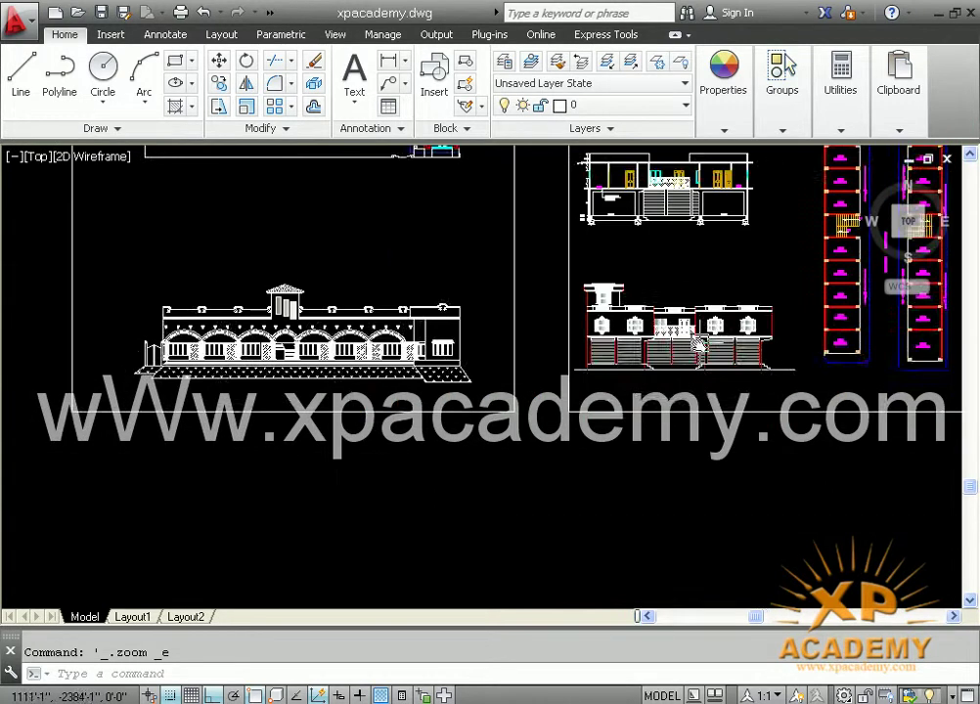
pyautogui.moveTo(439, 329); pyautogui.dragTo(435, 404, button='middle')
pyautogui.moveTo(428, 351)
pyautogui.mouseDown(button='middle')
pyautogui.moveTo(422, 512)
pyautogui.moveTo(365, 396)
pyautogui.mouseUp(button='middle')
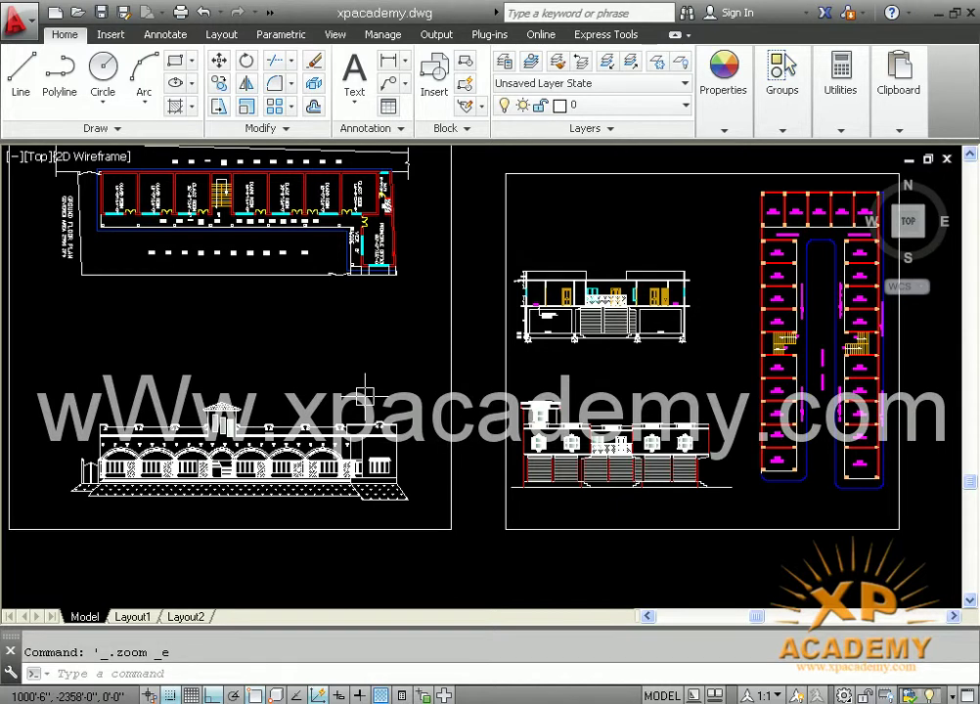
# - View the multi-storey building sheet and the adjacent red Proposed Front Elevation, Section S & N and floor plans
pyautogui.middleClick(370, 416)
pyautogui.middleClick(370, 416)
pyautogui.moveTo(285, 458); pyautogui.dragTo(550, 487, button='middle')
pyautogui.scroll(6, 343, 423)
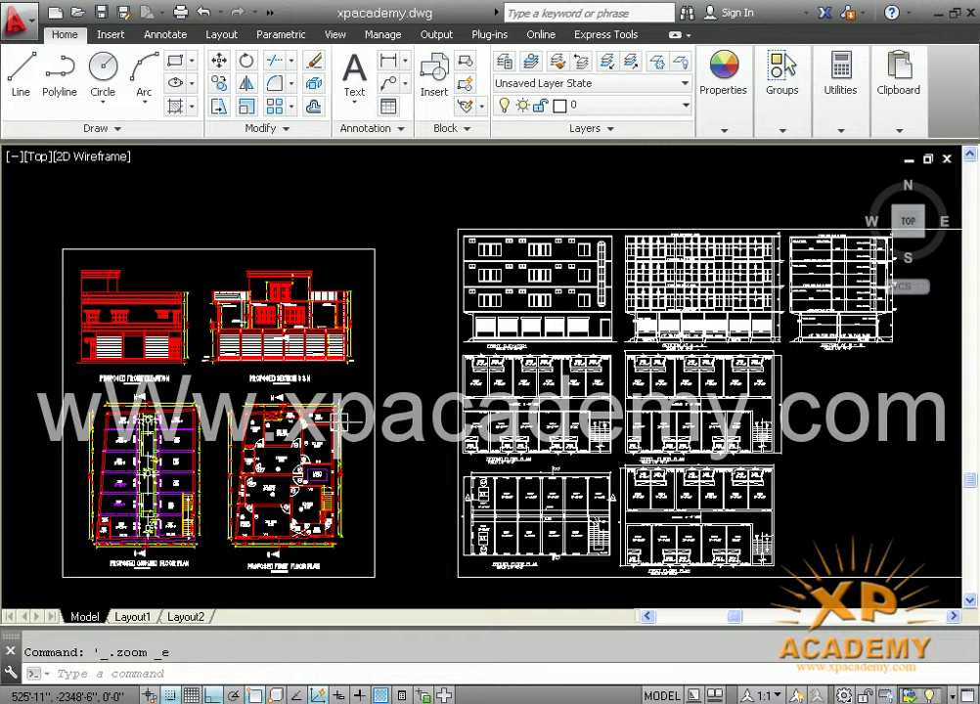
pyautogui.scroll(-4, 339, 421)
# - Survey the upper and lower rows of drawing sheets together in an overview of the whole collection
pyautogui.moveTo(356, 516)
pyautogui.mouseDown(button='middle')
pyautogui.moveTo(403, 457)
pyautogui.moveTo(451, 359)
pyautogui.mouseUp(button='middle')
pyautogui.scroll(-2, 335, 450)
pyautogui.scroll(-3, 238, 439)
pyautogui.moveTo(235, 437); pyautogui.dragTo(591, 345, button='middle')
pyautogui.moveTo(475, 462); pyautogui.dragTo(457, 295, button='middle')
pyautogui.moveTo(631, 455); pyautogui.dragTo(209, 466, button='middle')
pyautogui.moveTo(430, 460); pyautogui.dragTo(527, 613, button='middle')
pyautogui.moveTo(390, 396); pyautogui.dragTo(404, 603, button='middle')
pyautogui.moveTo(299, 357); pyautogui.dragTo(585, 551, button='middle')
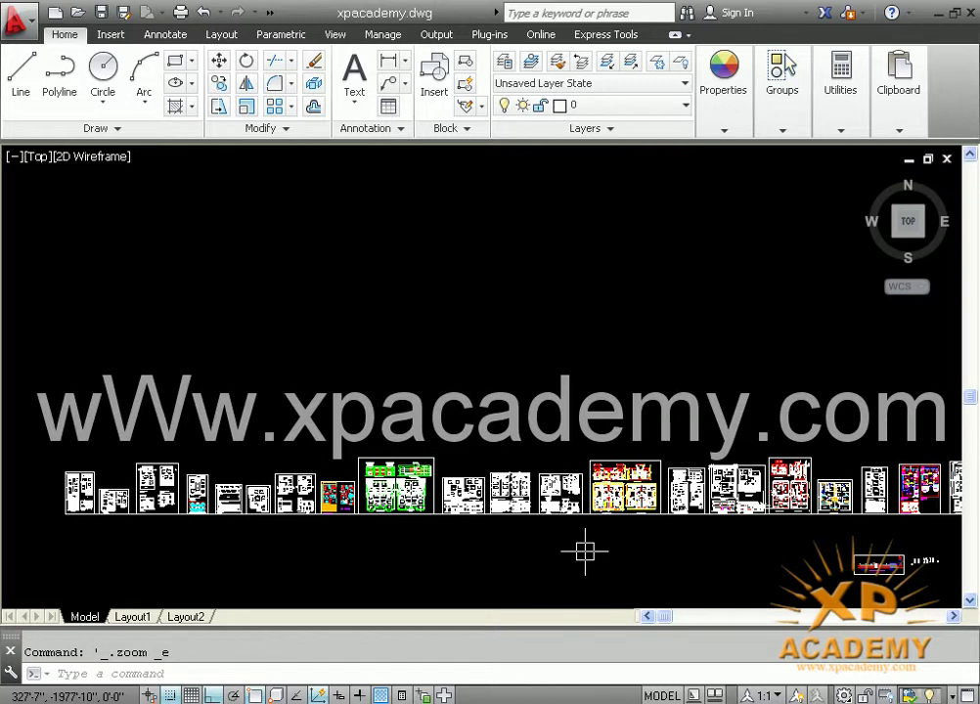
pyautogui.moveTo(519, 564)
pyautogui.mouseDown(button='middle')
pyautogui.moveTo(389, 569)
pyautogui.moveTo(295, 589)
pyautogui.mouseUp(button='middle')
pyautogui.scroll(-4, 395, 421)
pyautogui.moveTo(349, 430); pyautogui.dragTo(479, 415, button='middle')
pyautogui.scroll(4, 396, 504)
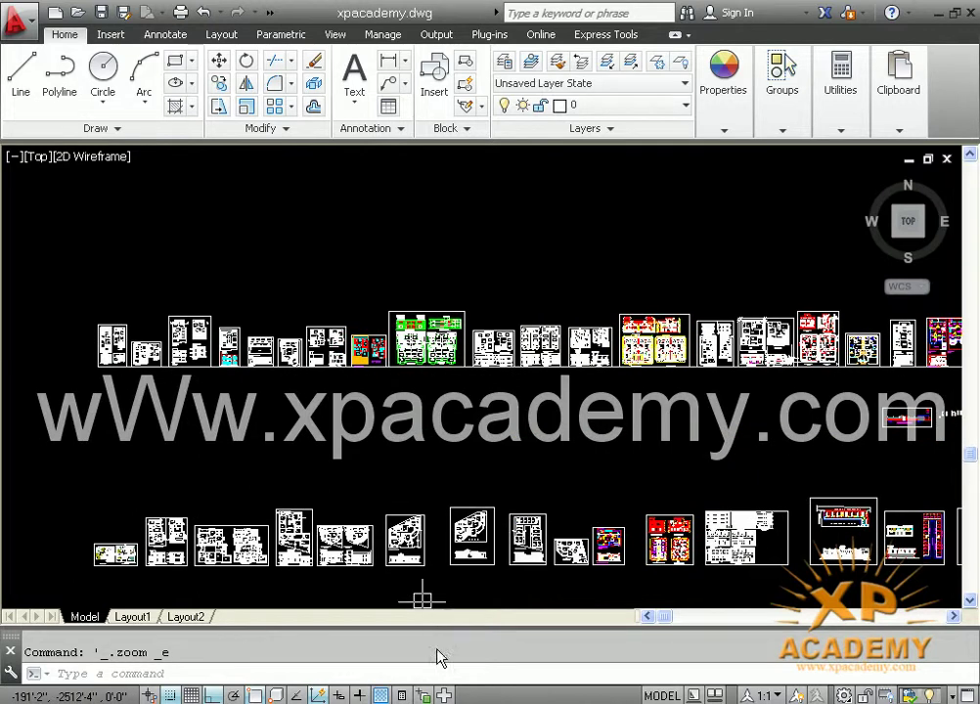
# - Switch to Windows Explorer, browse the xpacademy-map-collection folder and its elevation subfolder, and return to xpacademy.dwg
pyautogui.click(367, 703)
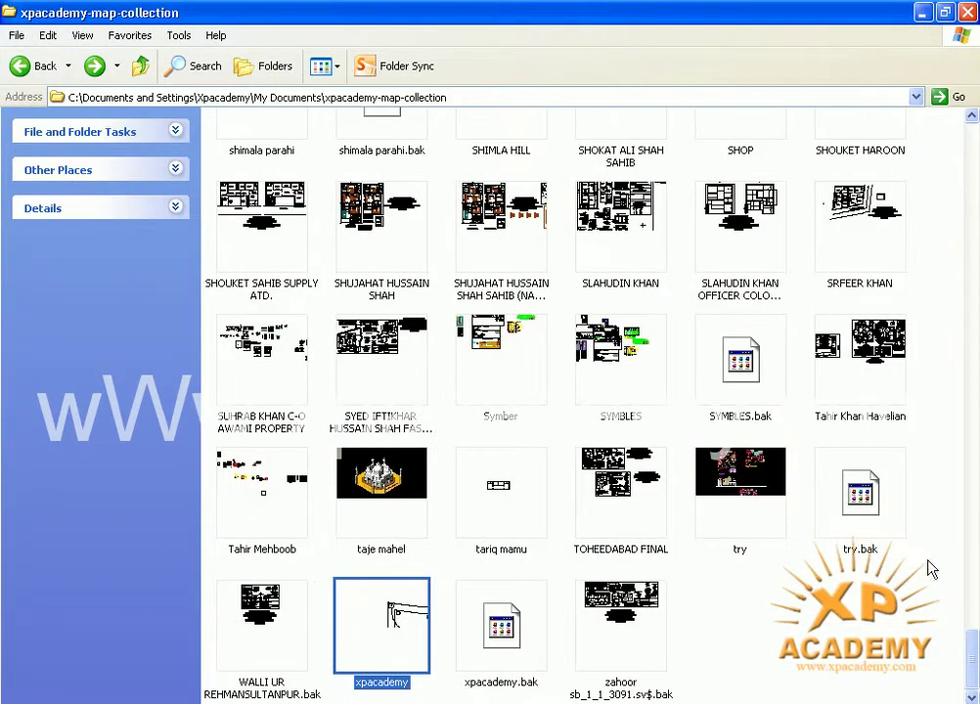
pyautogui.moveTo(975, 690); pyautogui.dragTo(976, 166)
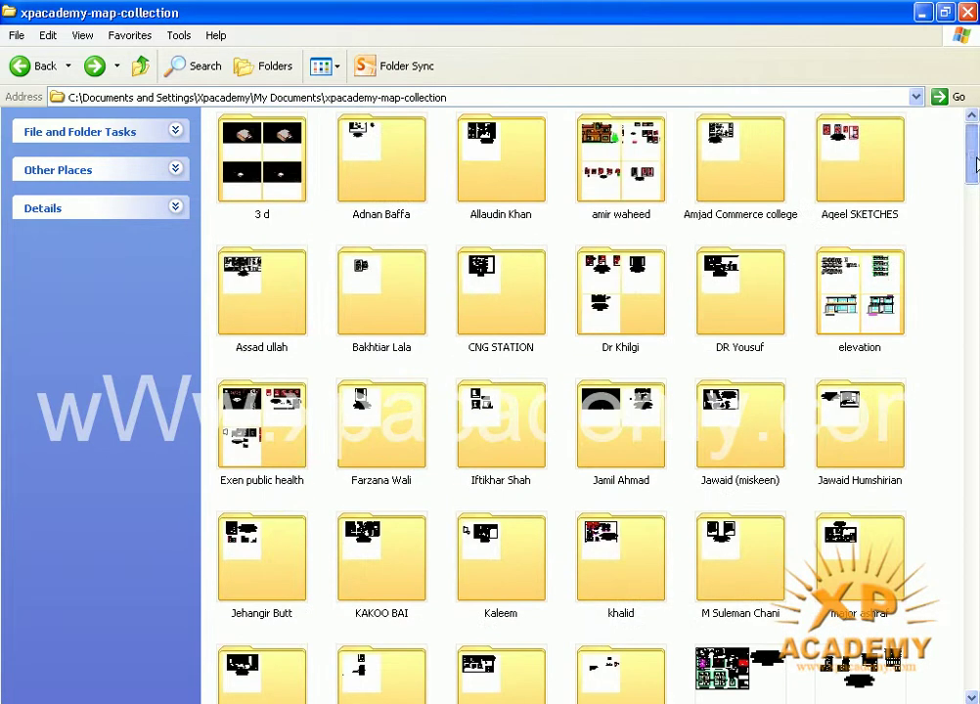
pyautogui.press('Return')
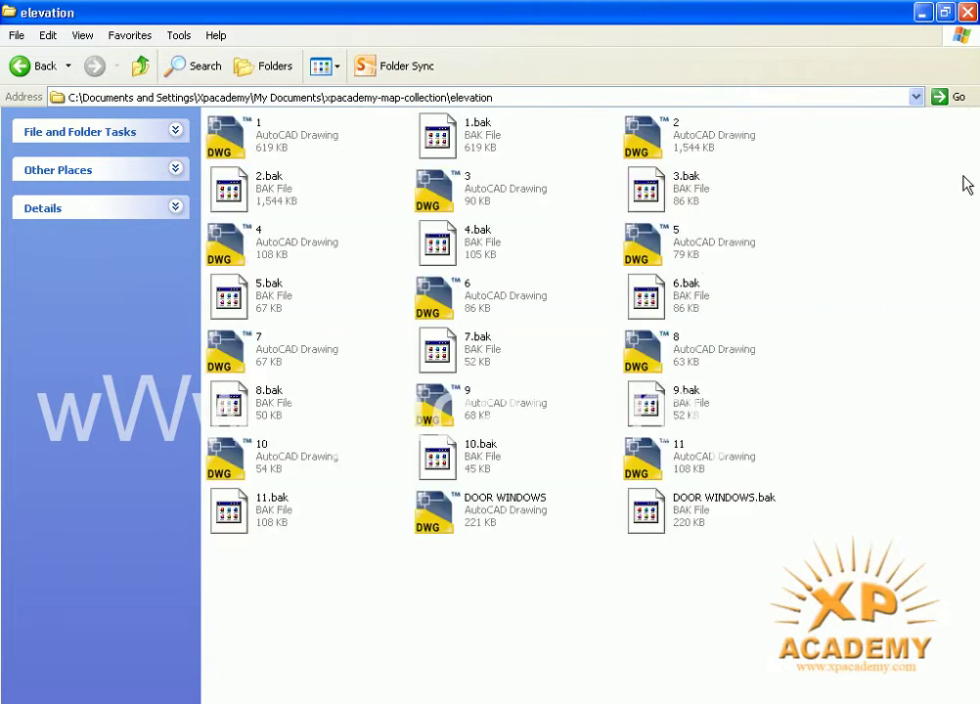
pyautogui.click(33, 69)
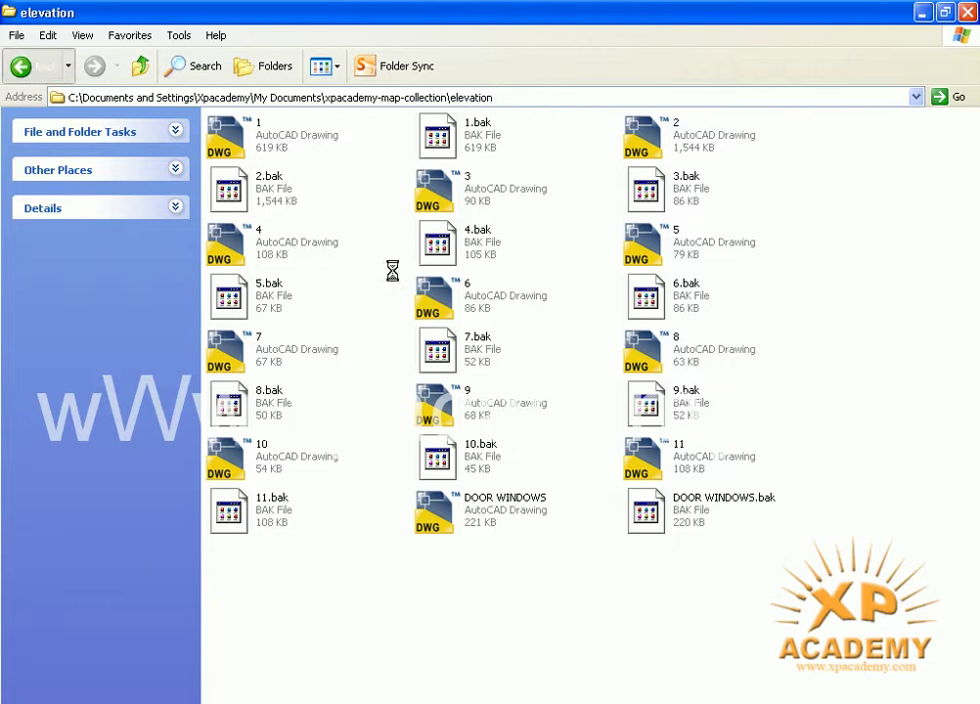
pyautogui.moveTo(975, 159); pyautogui.dragTo(912, 489)
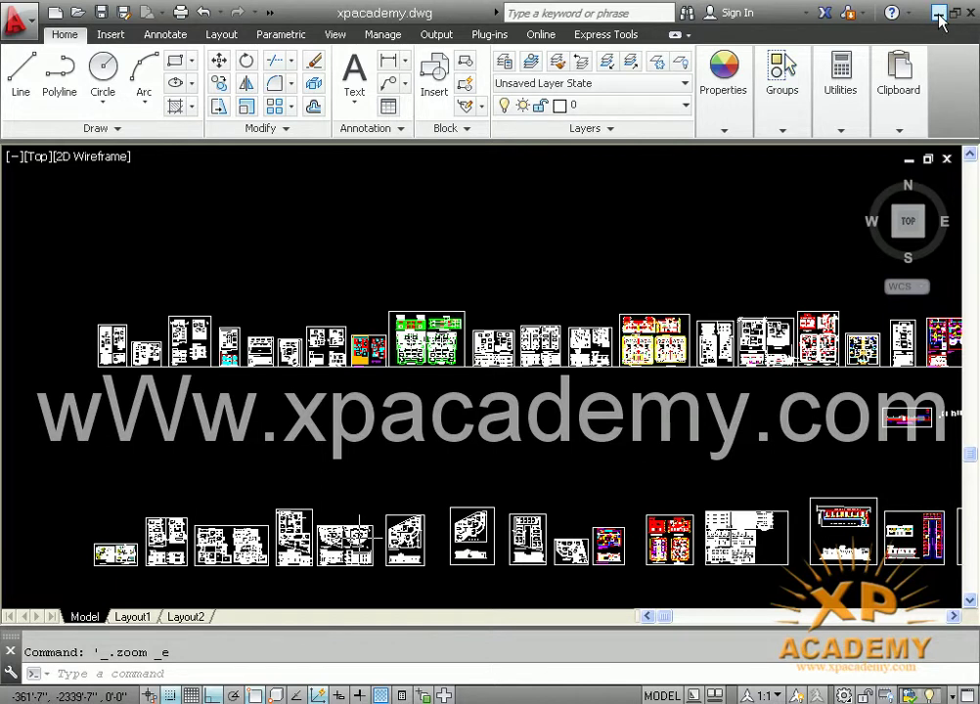
pyautogui.moveTo(899, 130)
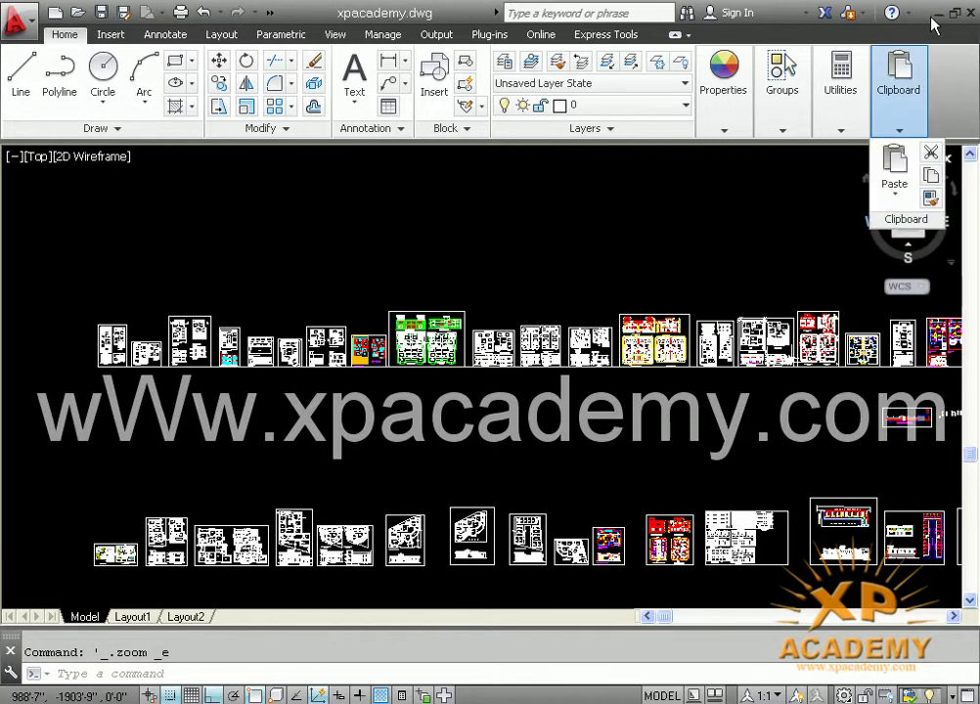